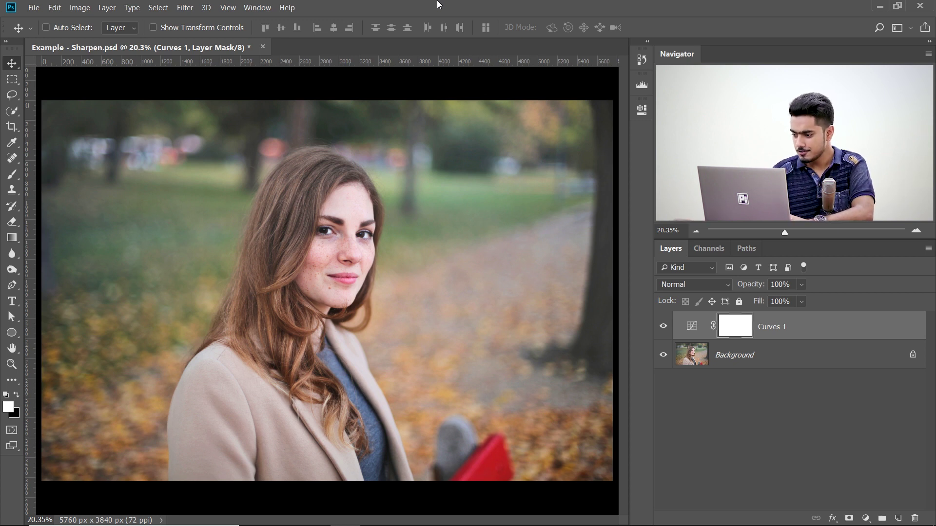
- Compare the photo without the Curves 1 adjustment, stamp all visible layers into a new layer and name it High Pass
left_click(664, 327)
left_click(664, 327)
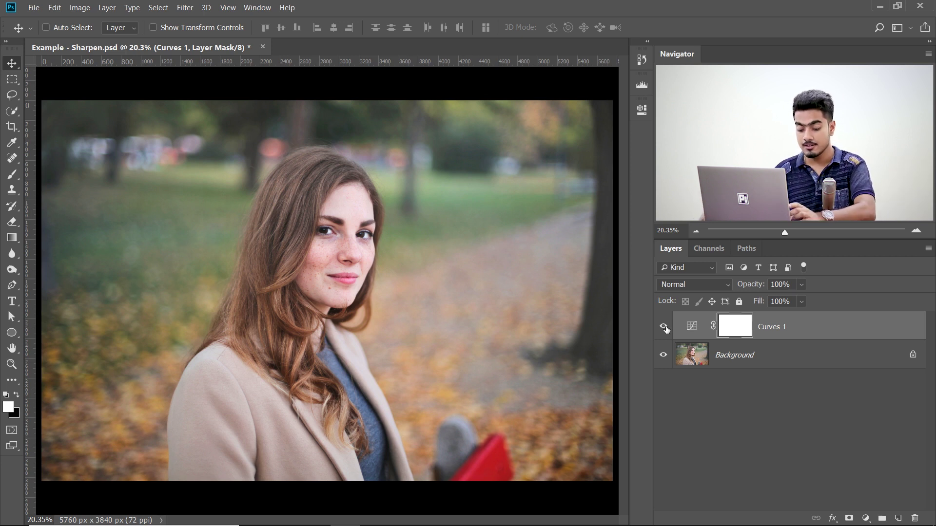
key("ctrl+alt+shift+e")
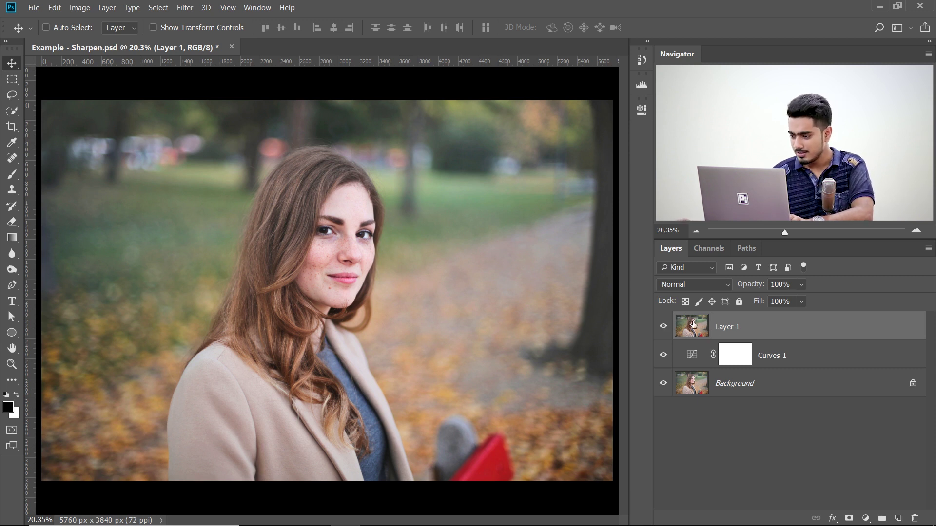
double_click(734, 327)
type("H")
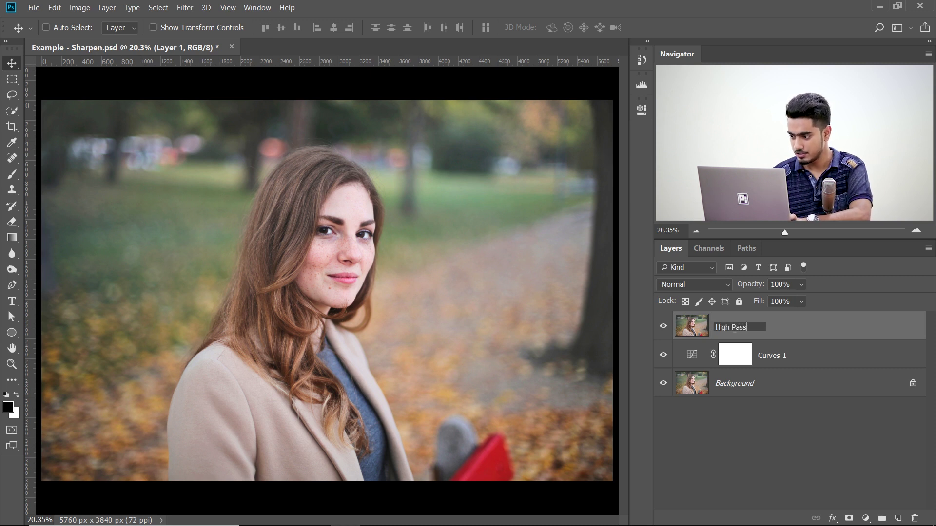
type("igh Pass")
key("Return")
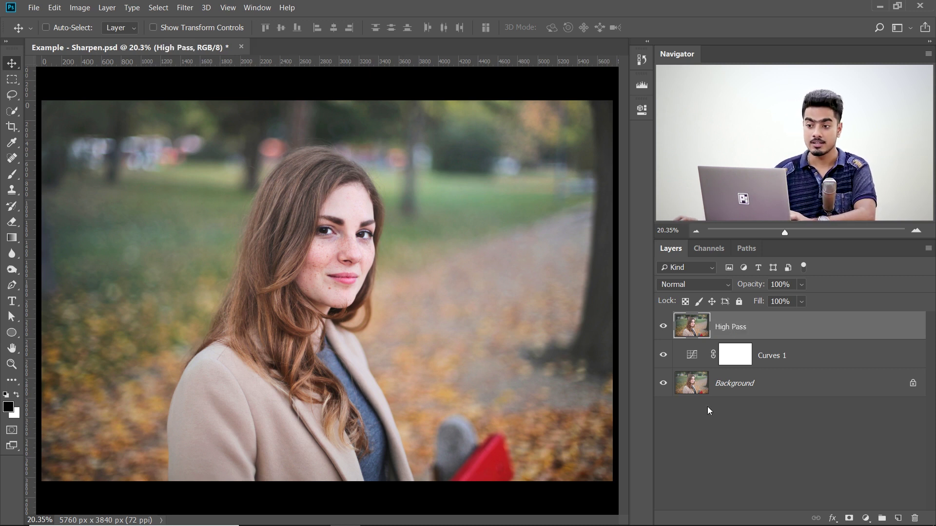
- Convert the High Pass layer for smart filters
left_click(192, 7)
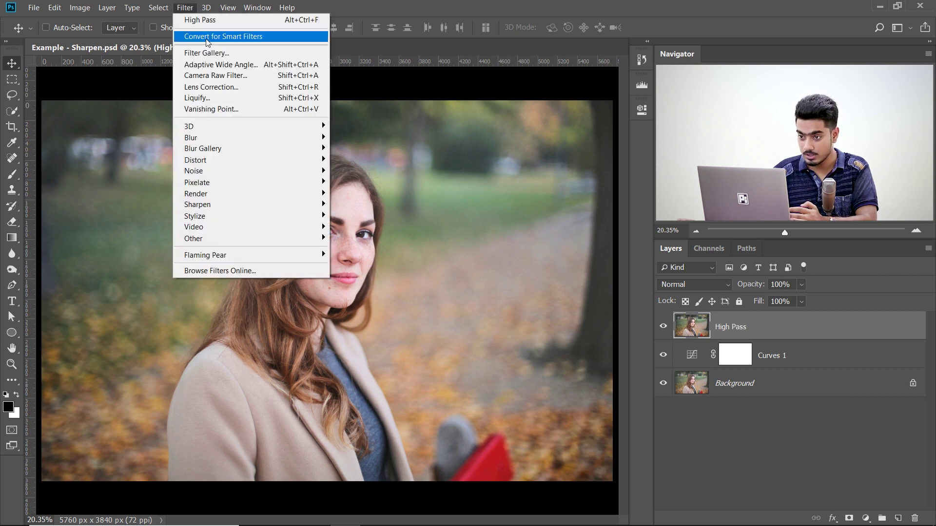
left_click(207, 37)
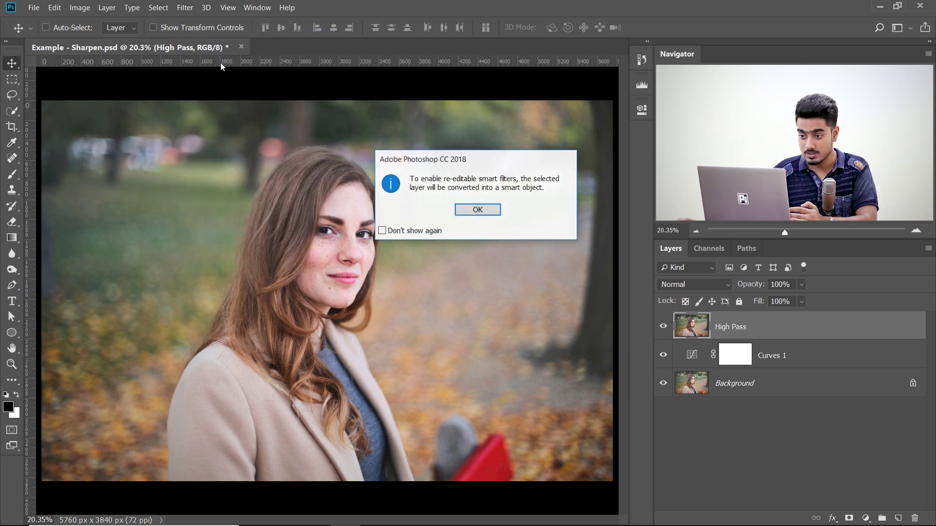
left_click(473, 210)
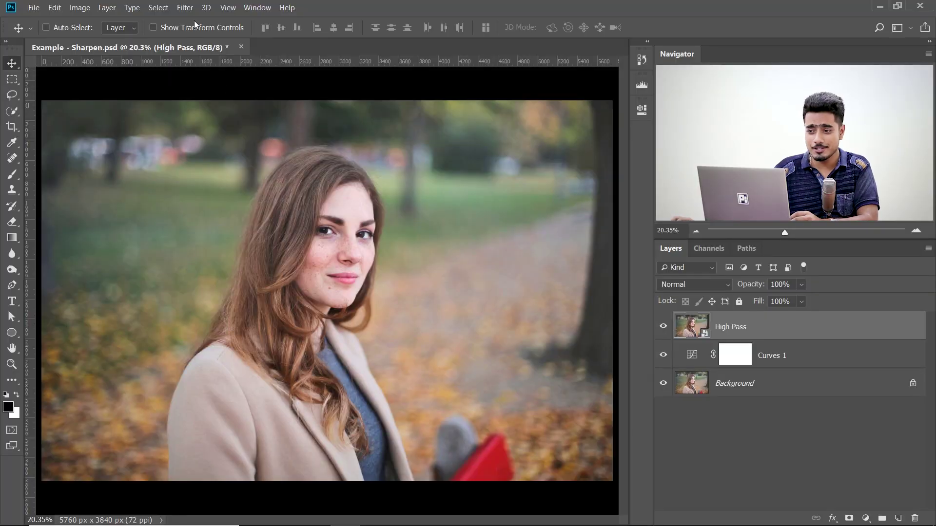
- Apply the High Pass filter to the High Pass layer with a radius of 2.5 pixels
left_click(192, 9)
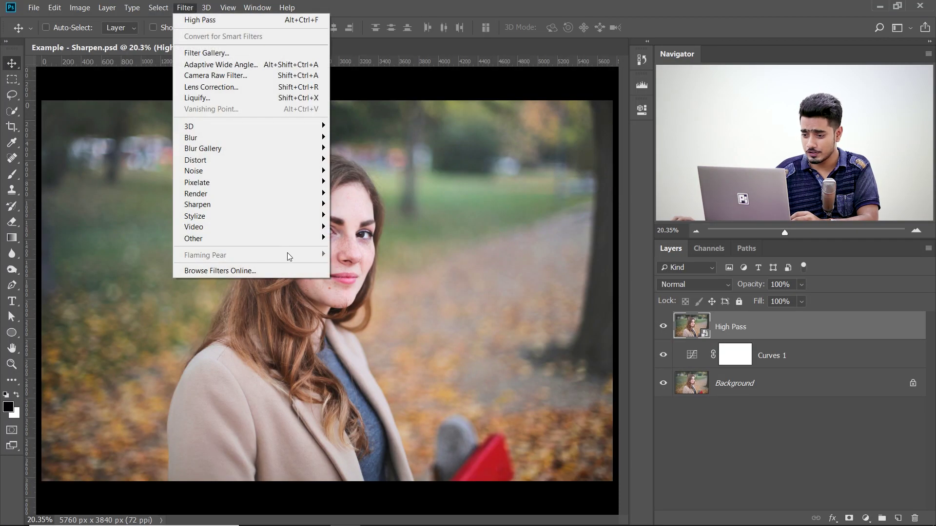
mouse_move(295, 238)
left_click(356, 249)
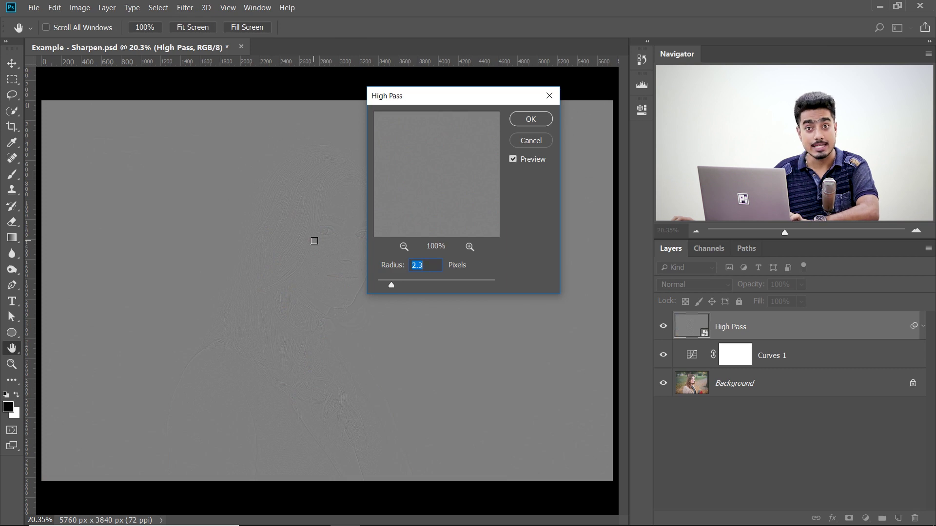
left_click(315, 237, "ctrl")
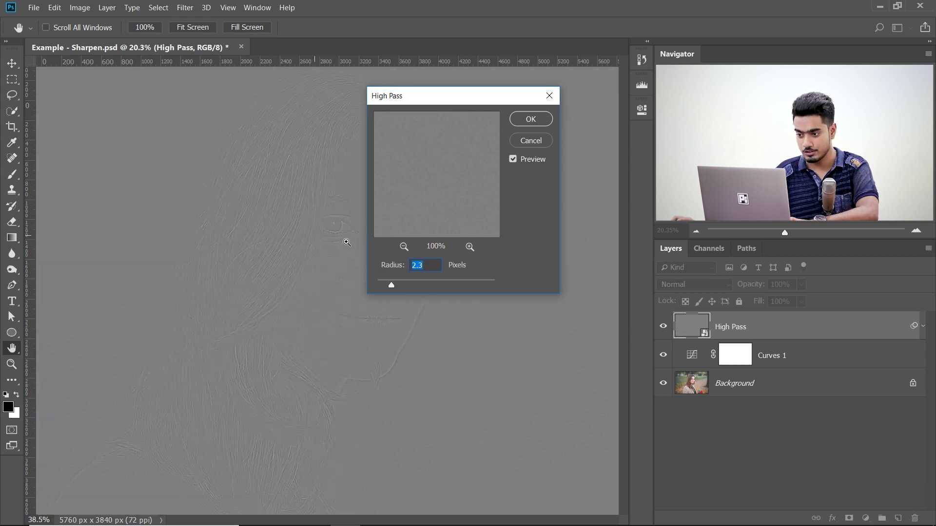
left_click(428, 286)
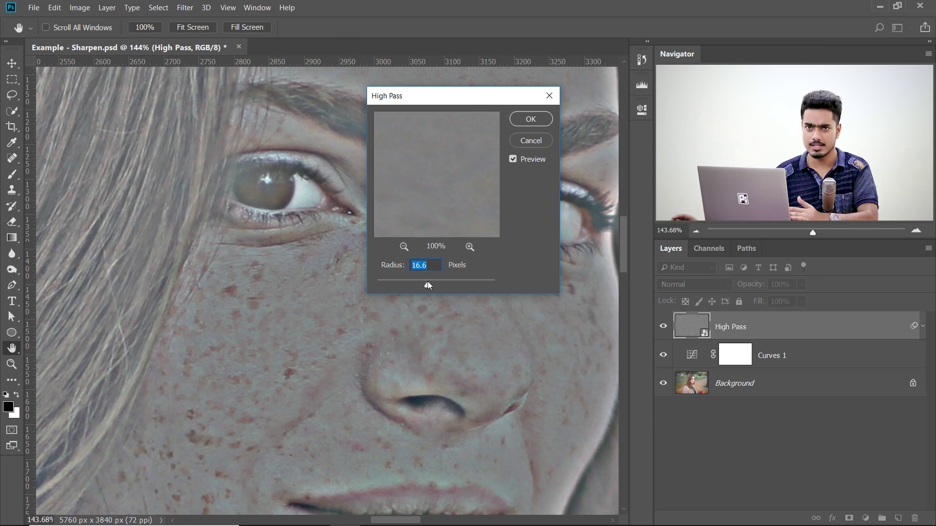
left_click_drag(422, 286, 379, 286)
left_click(387, 286)
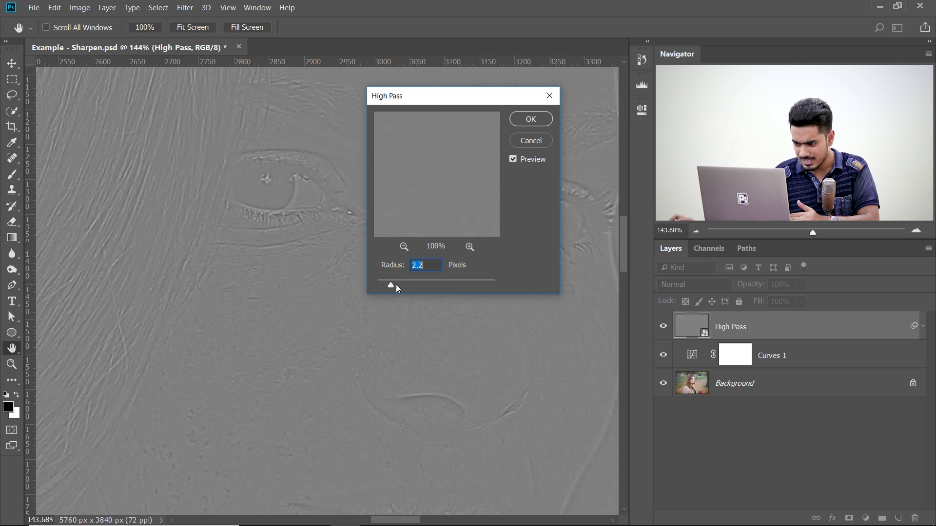
type("2")
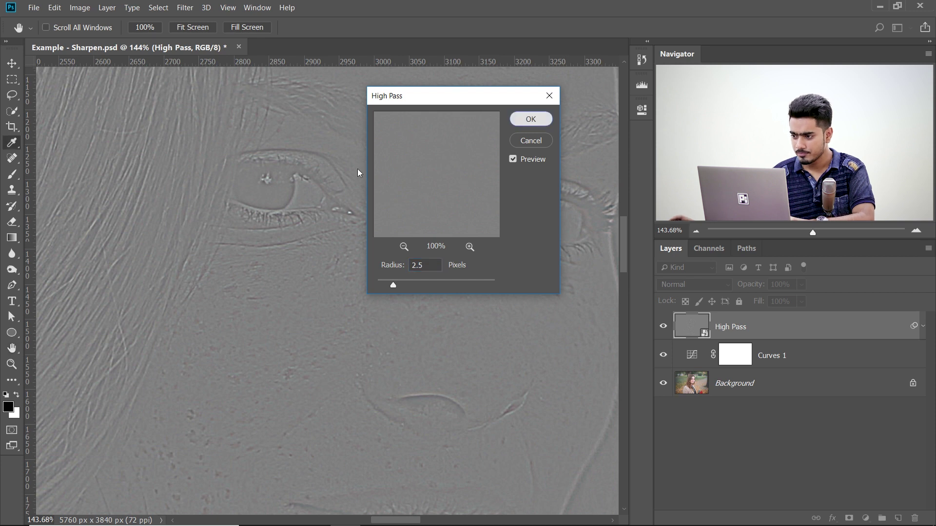
left_click(542, 122)
- Set the High Pass layer's blend mode to Overlay and compare the photo with and without the sharpening
left_click(677, 287)
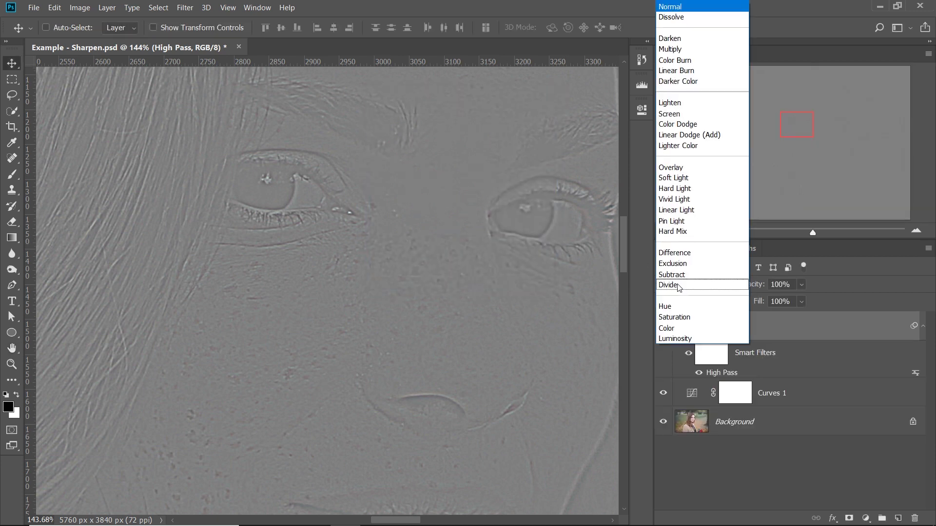
left_click(676, 169)
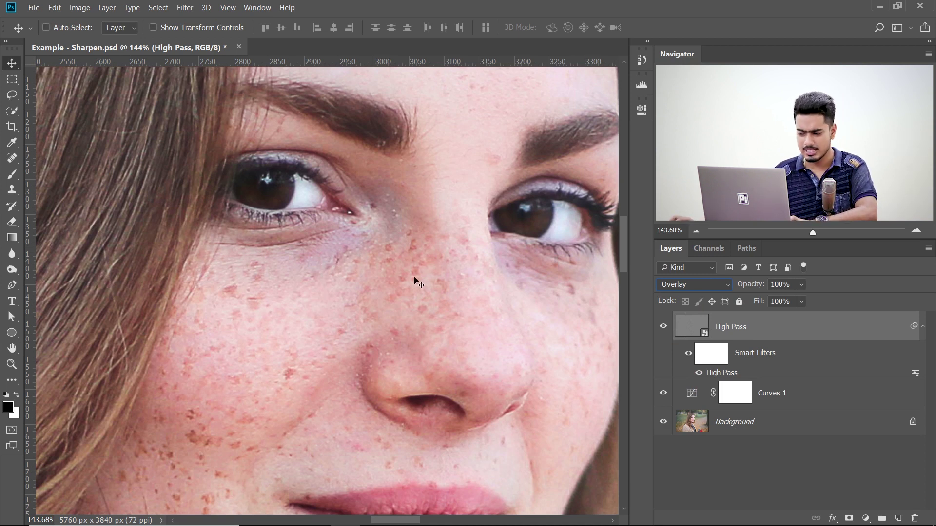
left_click(664, 326)
left_click(664, 327)
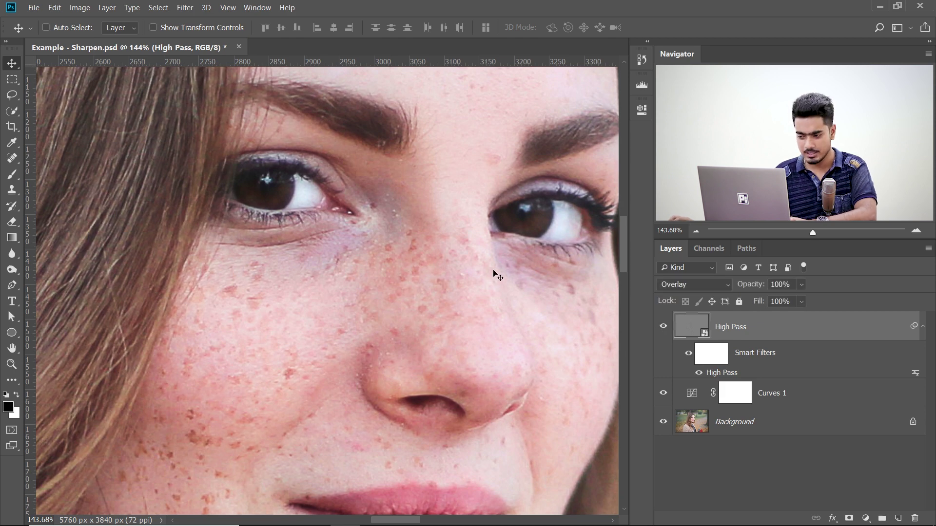
key("h")
left_click_drag(466, 259, 350, 239)
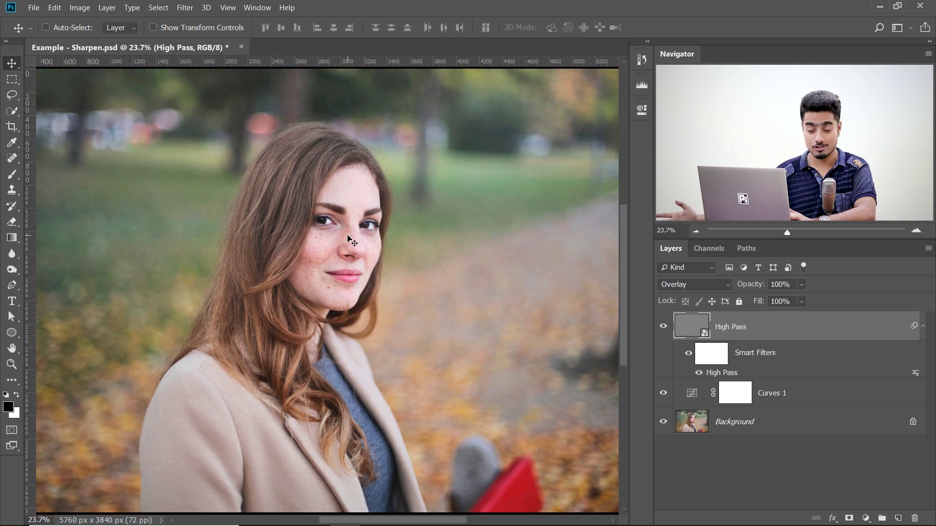
- Add a Color Lookup adjustment layer directly above Curves 1 using the FoggyNight.3DL 3D LUT
left_click(782, 393)
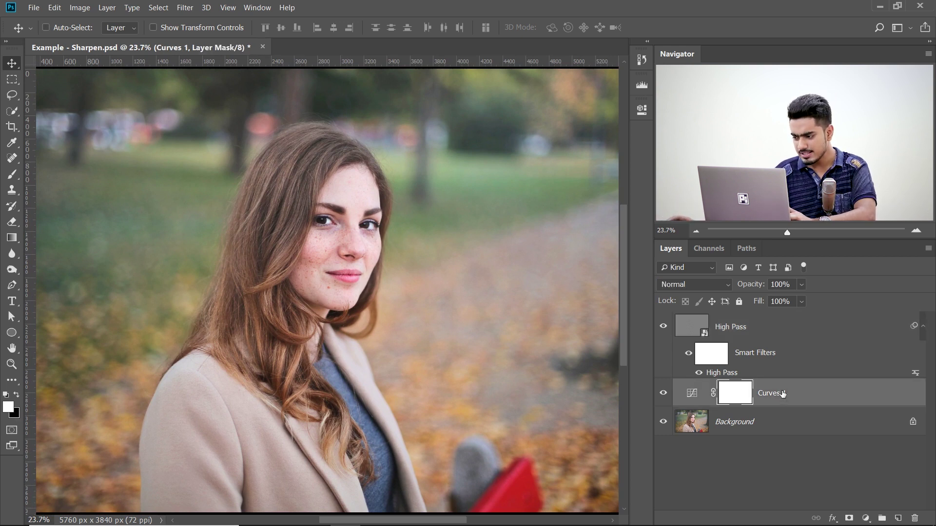
left_click(866, 518)
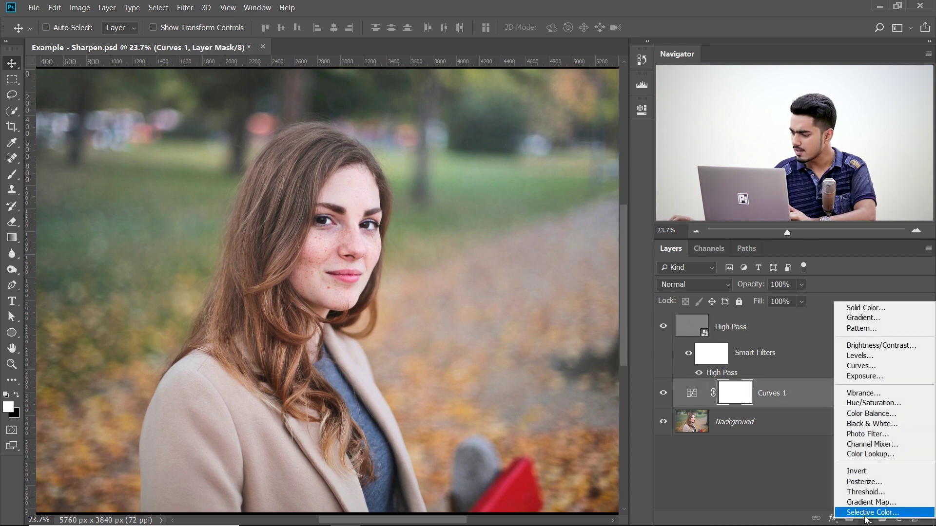
left_click(862, 455)
left_click(555, 146)
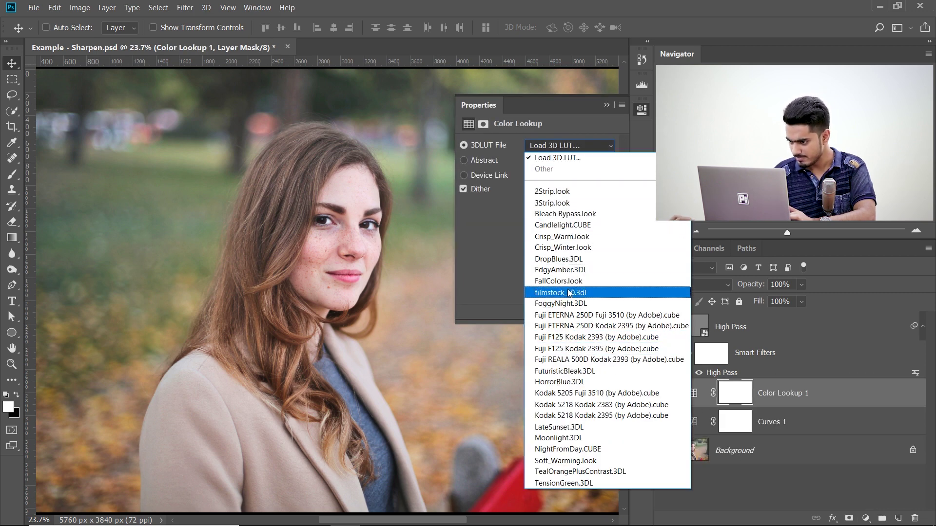
left_click(560, 304)
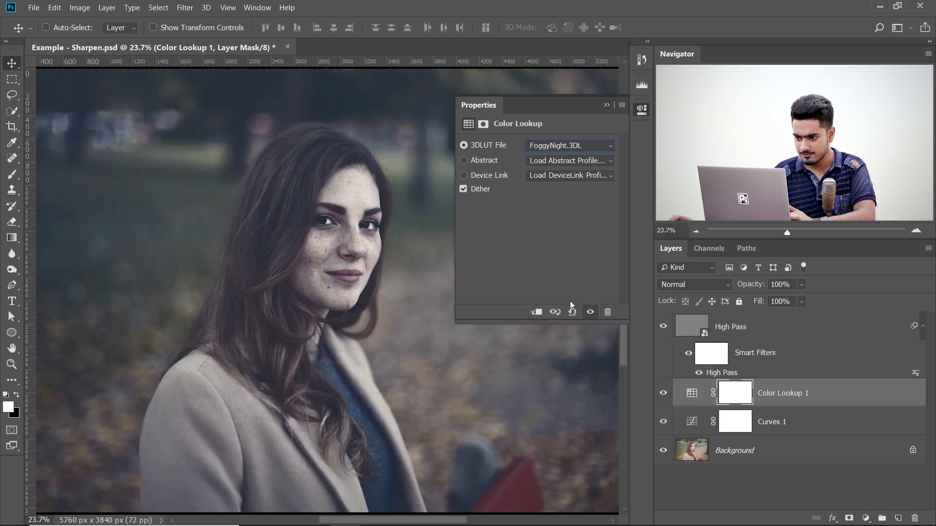
left_click(607, 104)
- Examine the colour-graded photo up close, checking the blurred background and the portrait
left_click_drag(241, 100, 316, 127)
left_click_drag(252, 169, 441, 347)
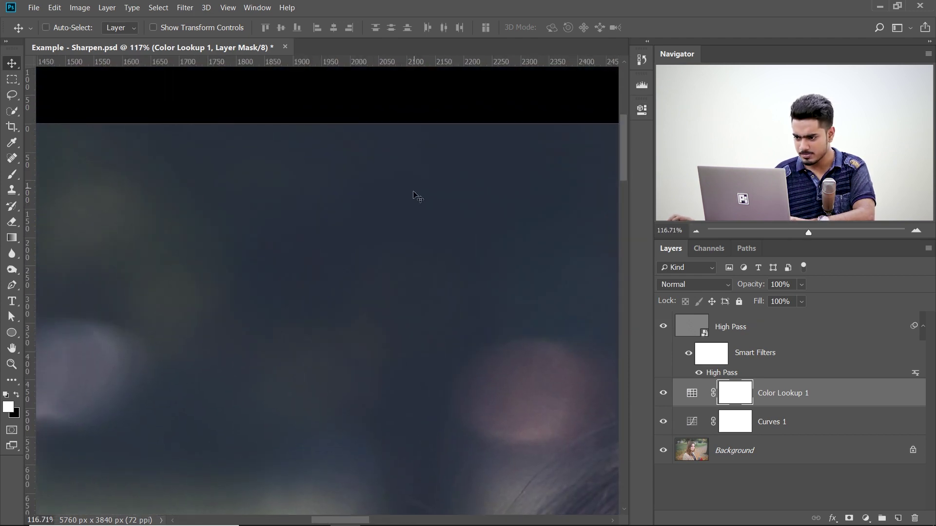
left_click_drag(185, 162, 528, 236)
left_click_drag(146, 195, 313, 192)
scroll(324, 220, "down", 6)
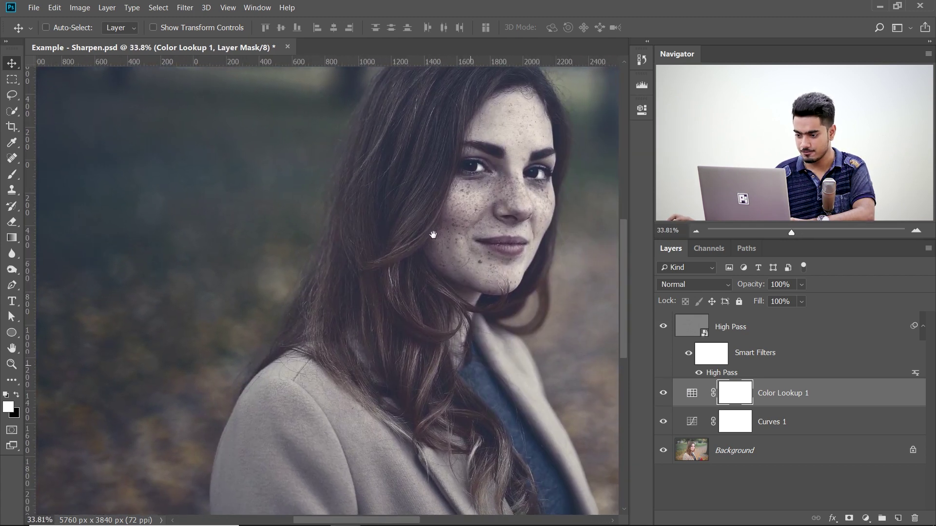
left_click_drag(433, 235, 240, 113)
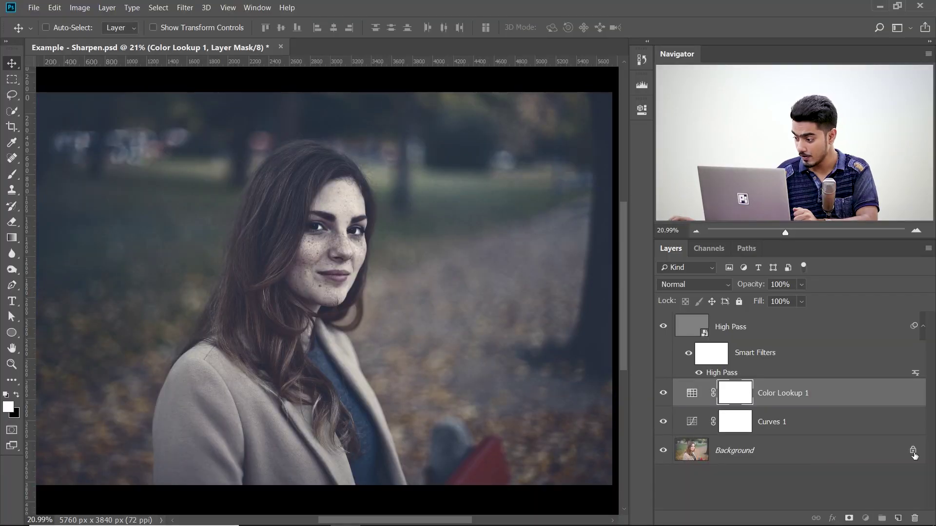
- Unlock the Background layer, scale the photo up proportionally to about 114% and shift it to the right beneath the High Pass layer
left_click(913, 451)
key("ctrl")
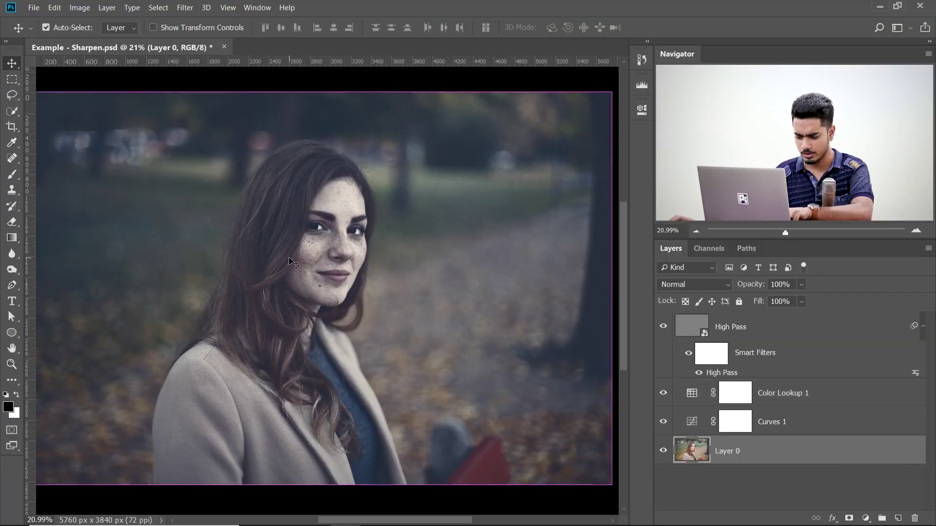
key("ctrl+t")
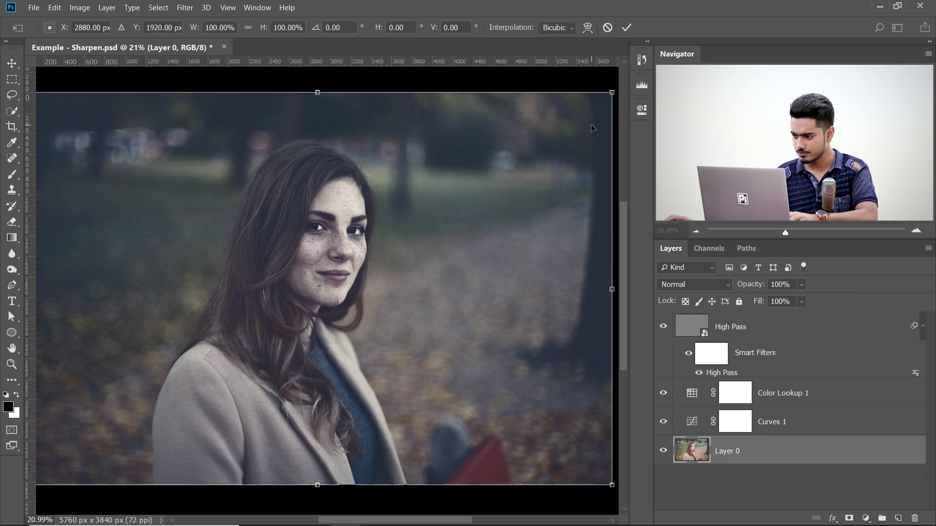
left_click_drag(623, 89, 439, 167)
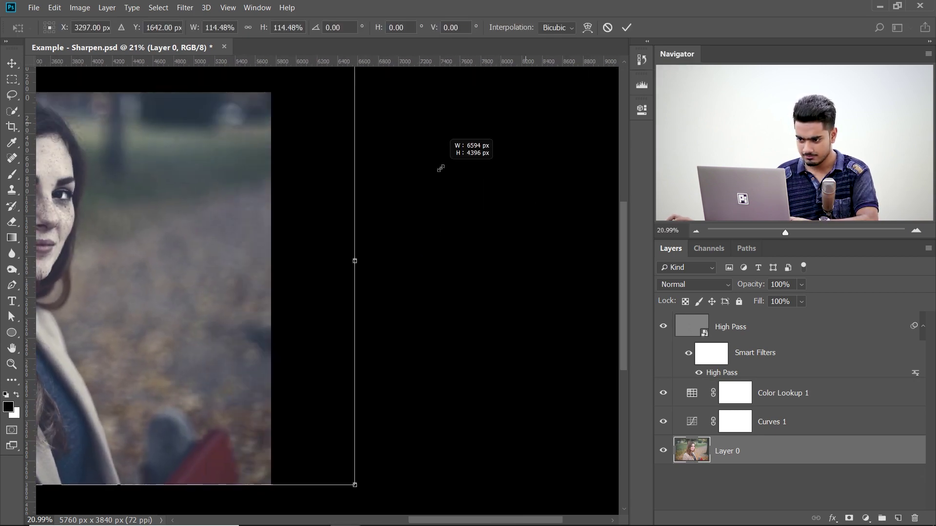
left_click_drag(230, 247, 517, 290)
left_click_drag(228, 241, 282, 240)
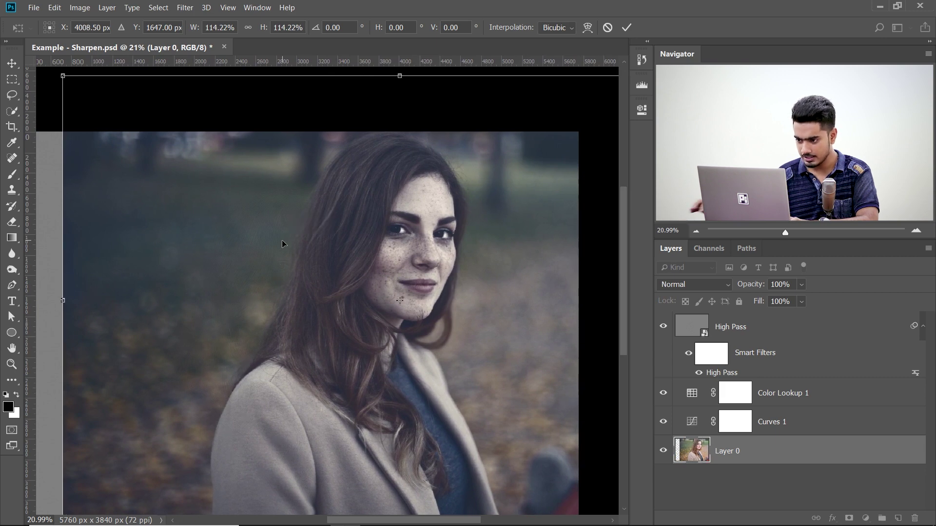
key("Return")
left_click_drag(268, 239, 305, 243)
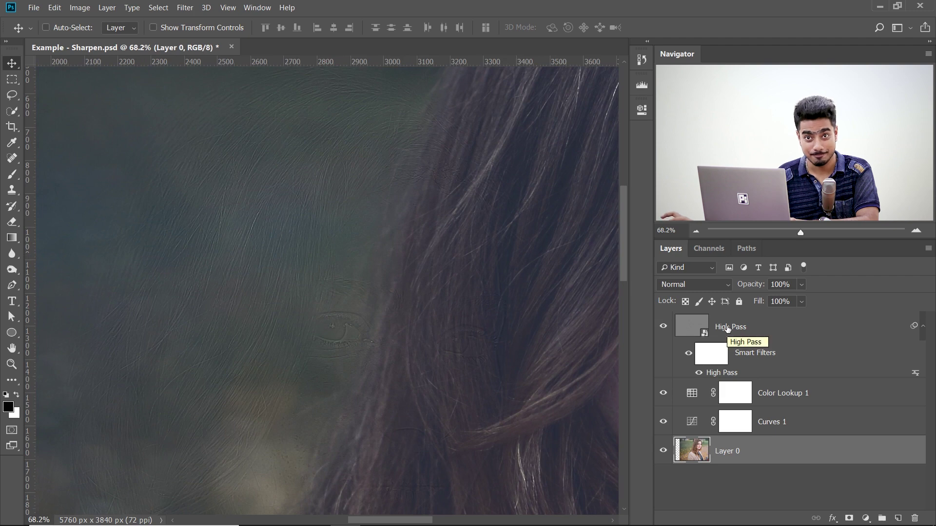
key("ctrl+0")
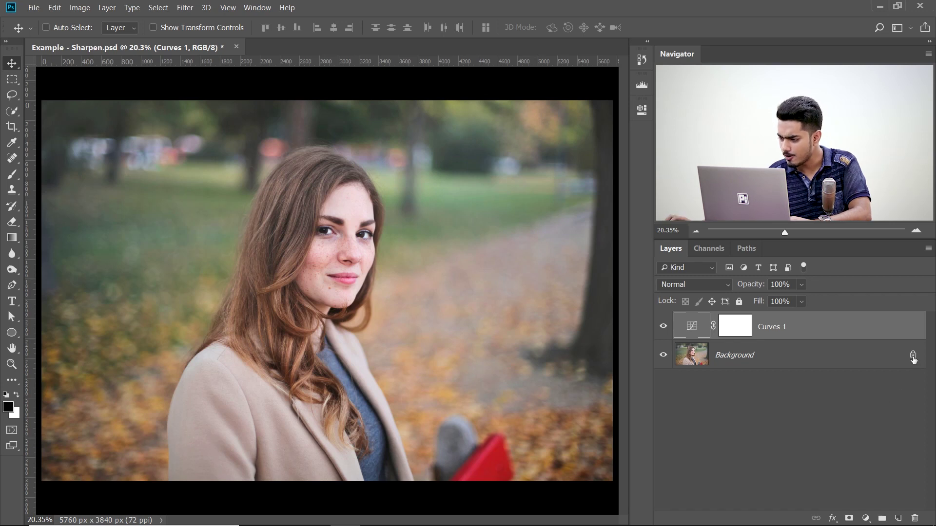
- Unlock the Background layer and convert it for smart filters
left_click(913, 358)
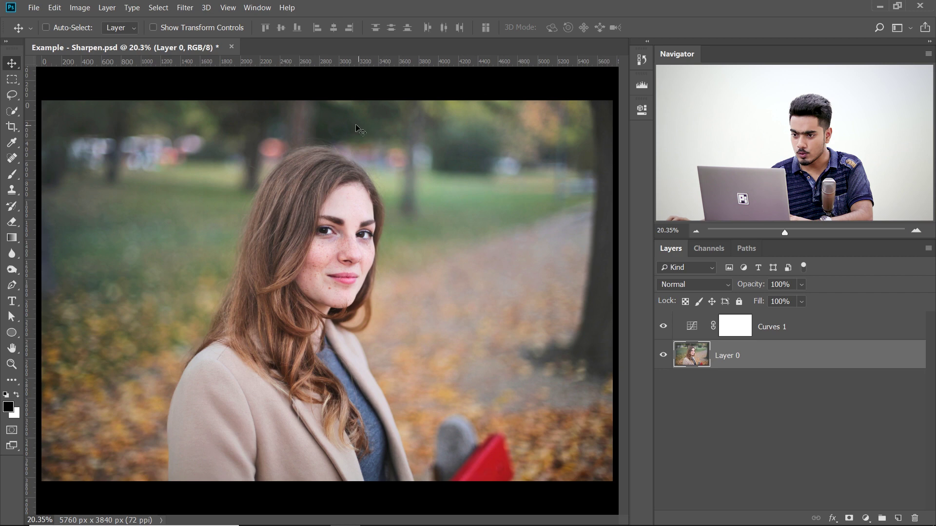
left_click(184, 7)
left_click(195, 34)
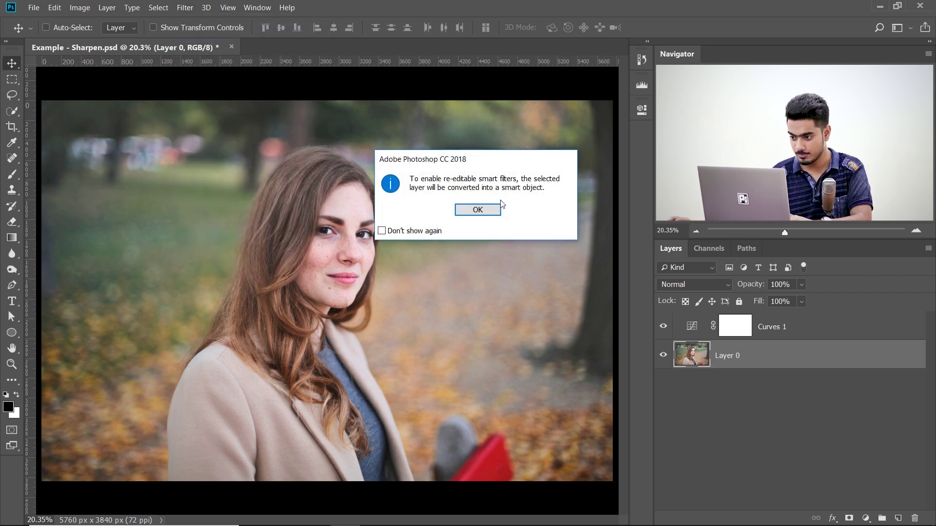
left_click(482, 211)
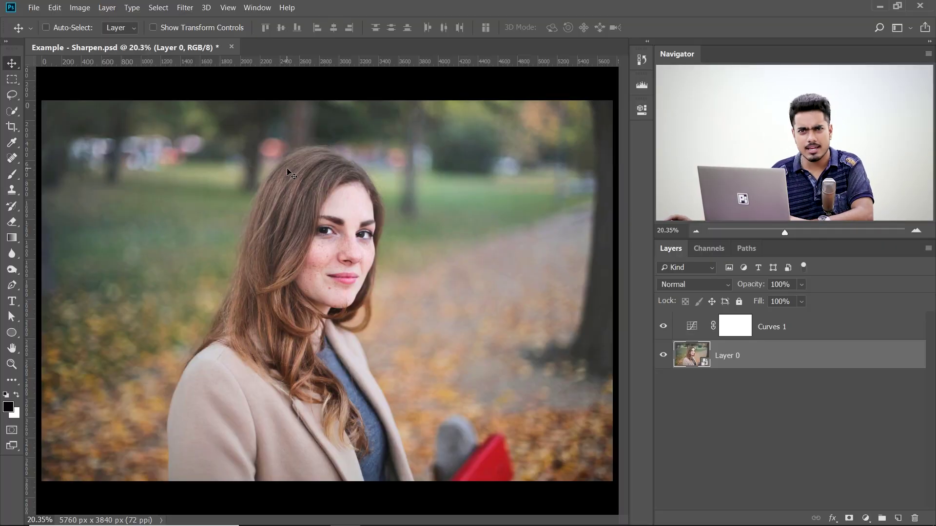
- Apply the High Pass filter to Layer 0 as a smart filter with a radius of 2.5 pixels
left_click(185, 8)
mouse_move(270, 238)
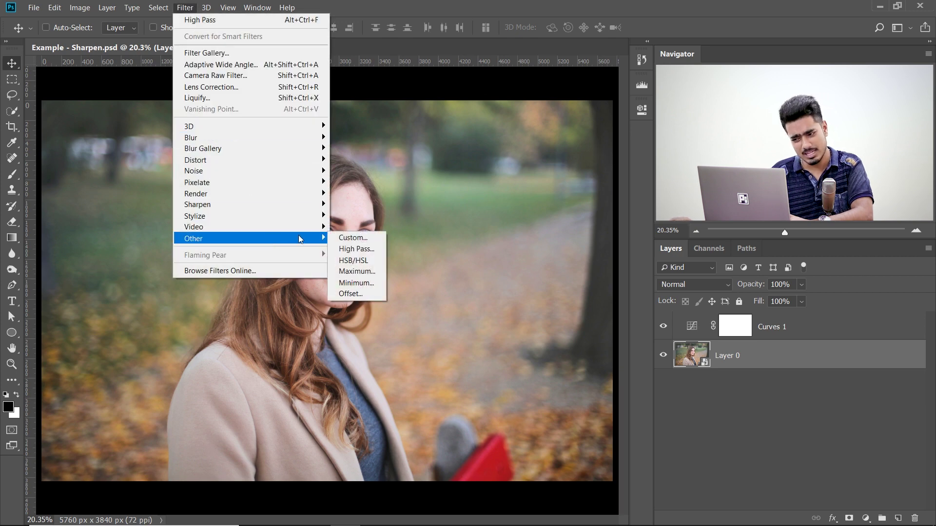
left_click(344, 249)
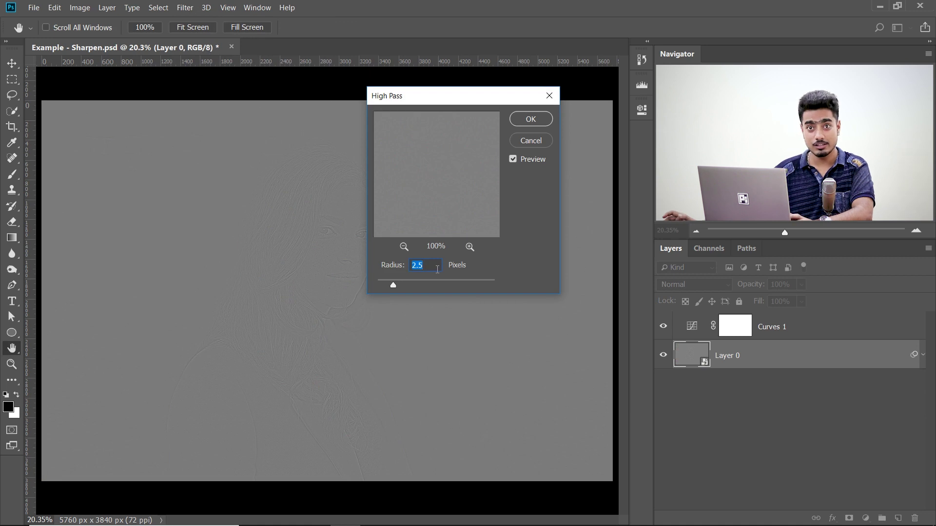
left_click(530, 121)
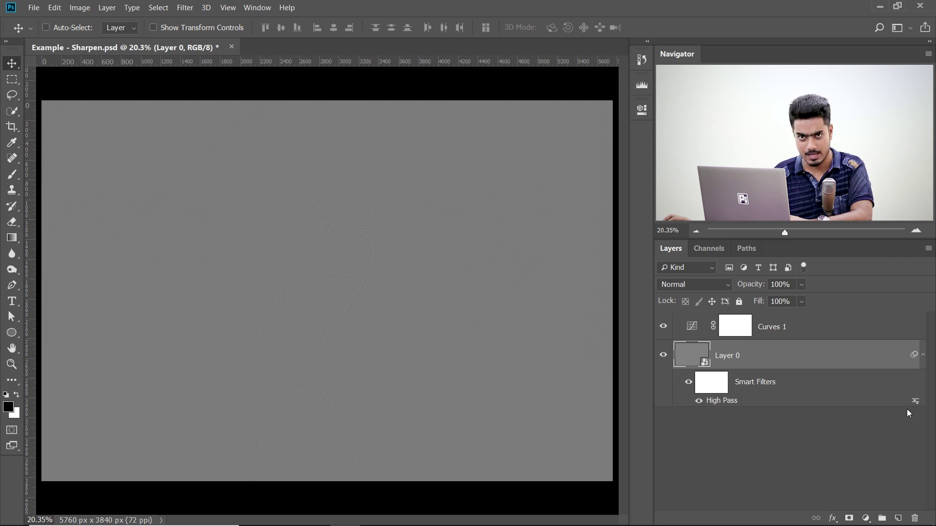
left_click(922, 355)
left_click(923, 356)
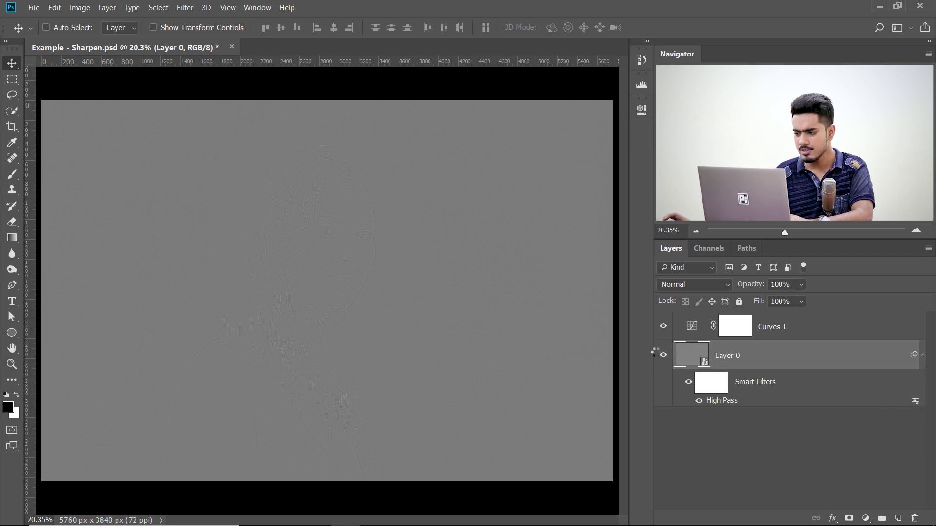
- Set the blend mode of the High Pass smart filter to Overlay in its blending options
double_click(915, 401)
left_click_drag(581, 130, 477, 167)
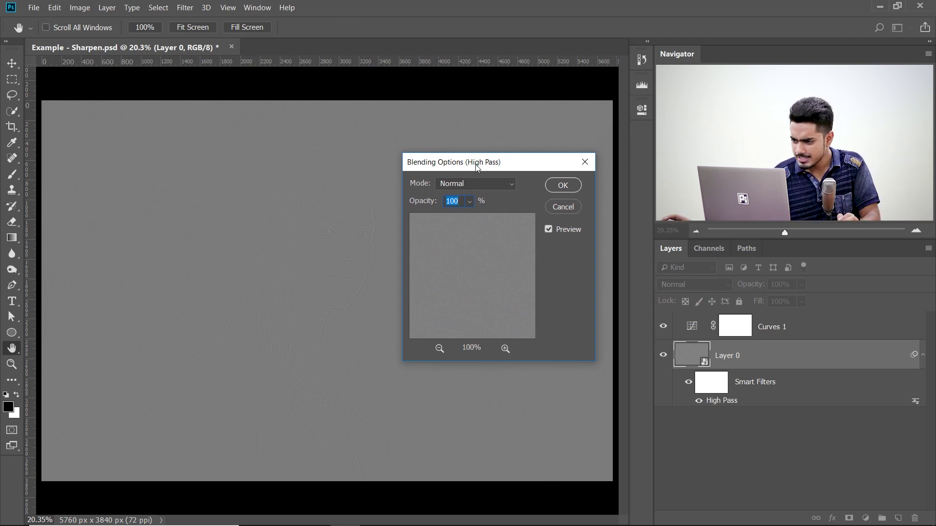
left_click(479, 184)
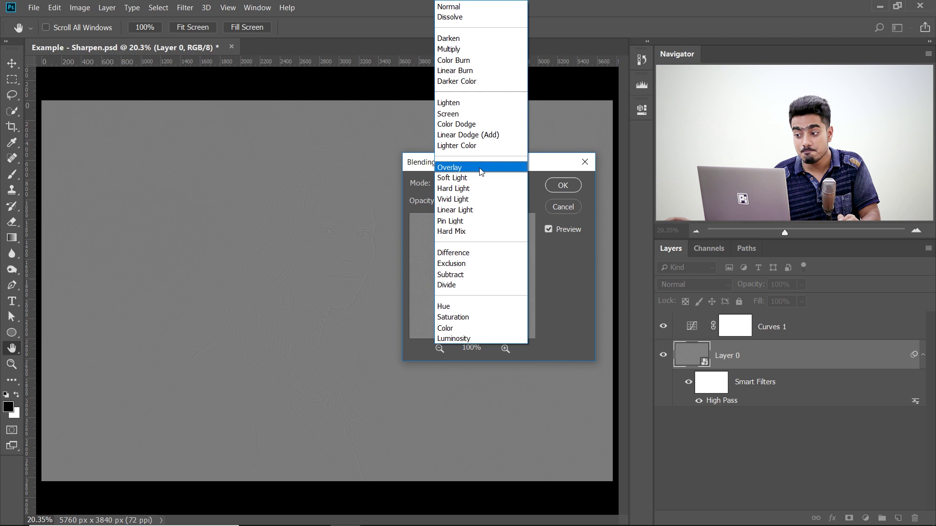
left_click(480, 168)
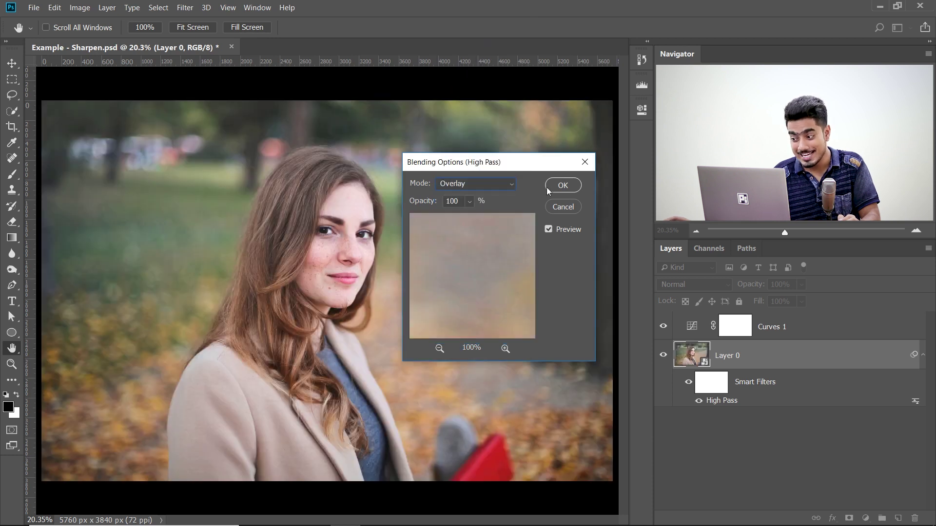
left_click(561, 185)
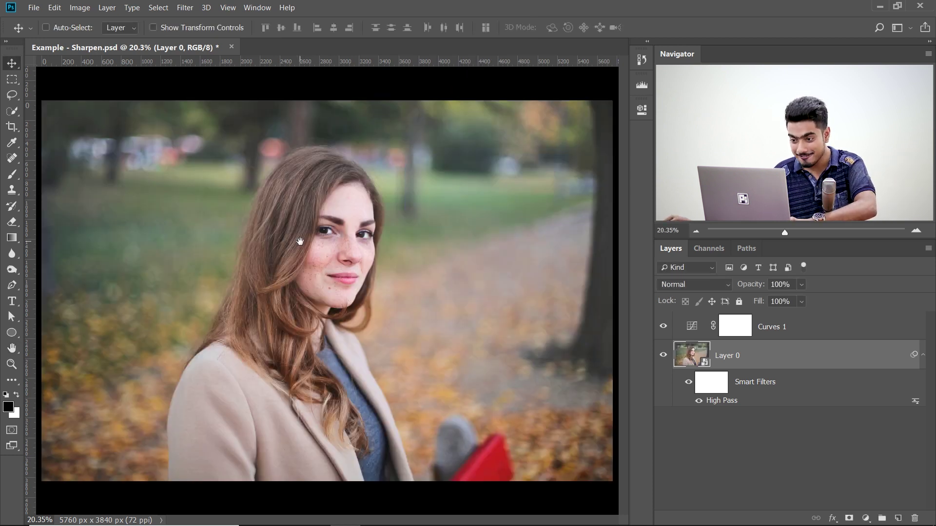
- Compare the face and eye up close with the smart filters on Layer 0 hidden and shown
key("ctrl+space")
left_click_drag(321, 250, 348, 250)
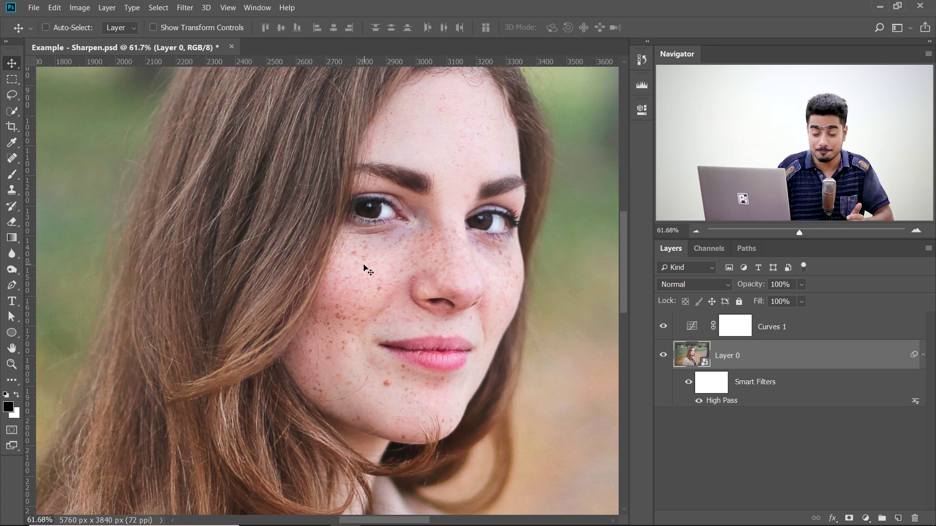
left_click(688, 384)
left_click(688, 384)
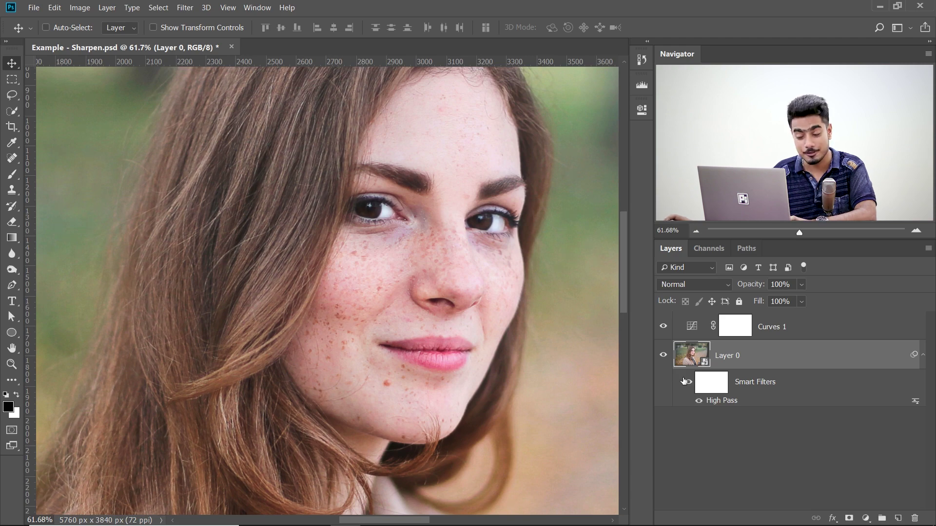
scroll(342, 210, "up", 6)
left_click_drag(508, 246, 499, 338)
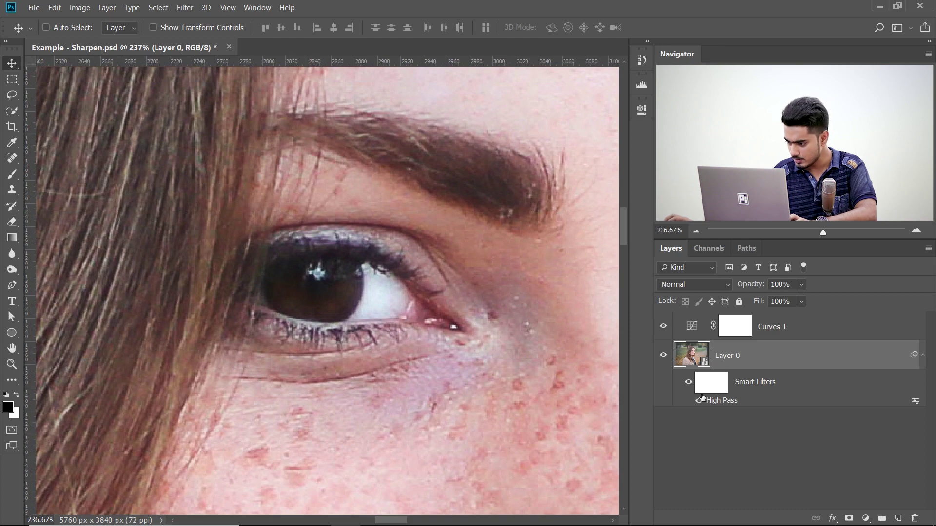
left_click(688, 385)
left_click(689, 384)
left_click_drag(373, 310, 308, 245)
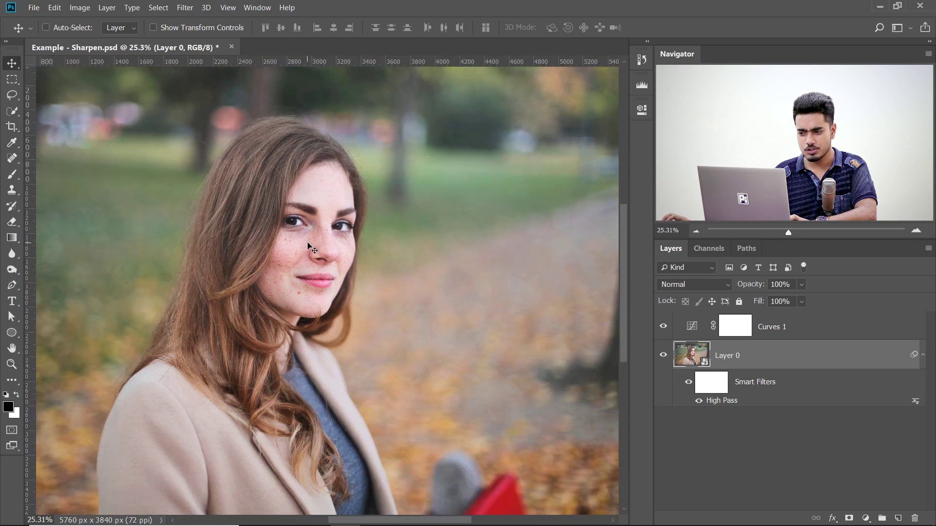
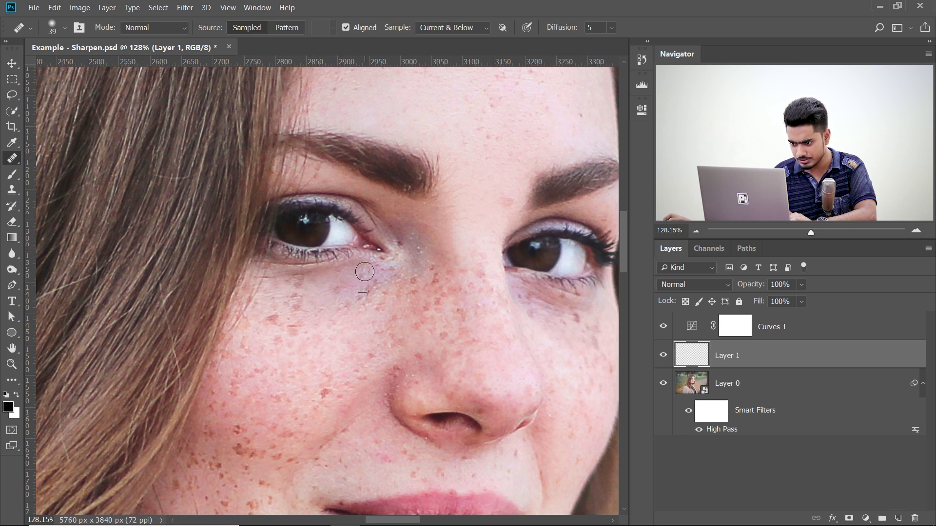
- Heal the lines under the eye on Layer 1 with a 50 px Healing Brush and compare Layer 1 hidden and shown
key("bracketright")
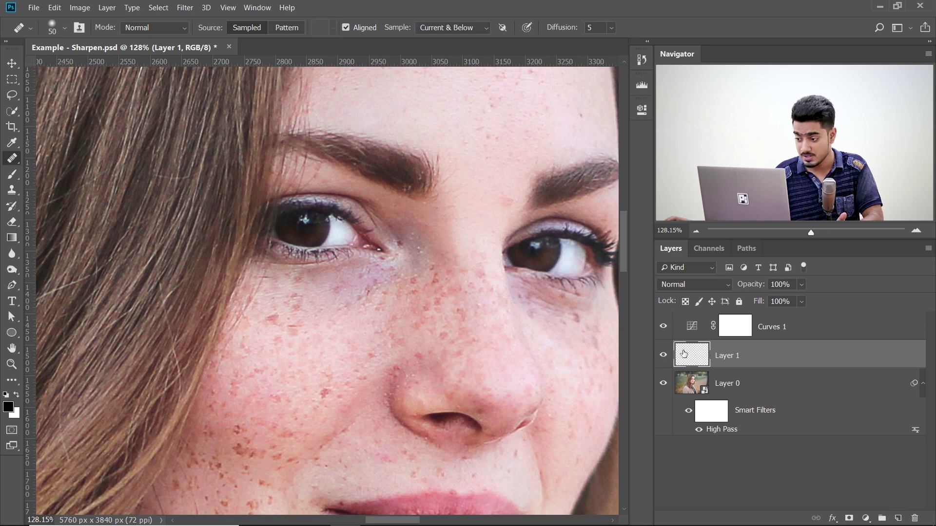
left_click(663, 356)
left_click(663, 356)
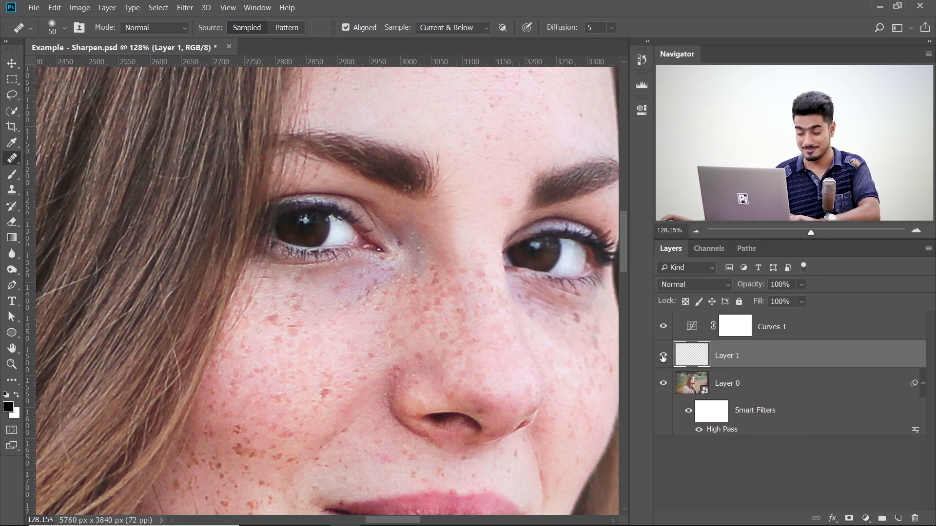
scroll(371, 316, "up", 1)
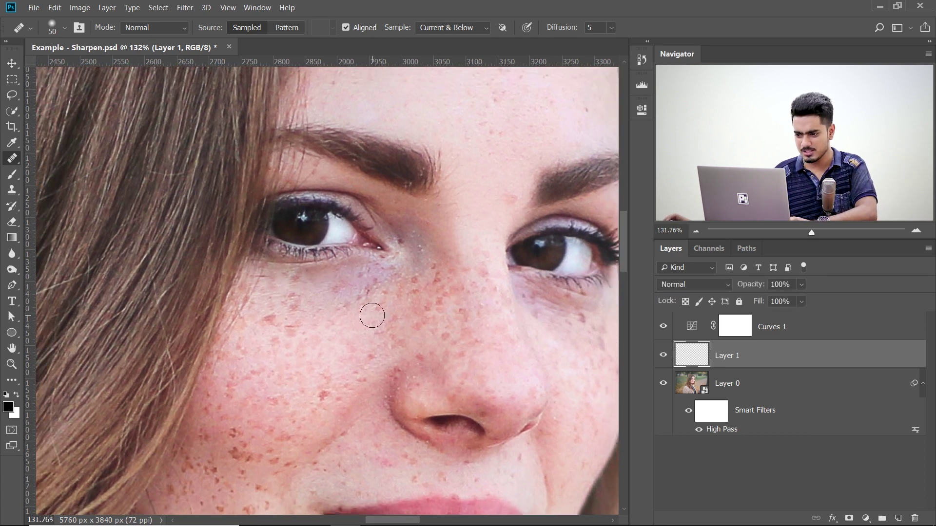
- Sample the eye with a 150 px Healing Brush and paint a copy of it onto the cheek on Layer 1
mouse_move(346, 288)
left_mouse_down()
mouse_move(360, 273)
mouse_move(317, 235)
left_mouse_up()
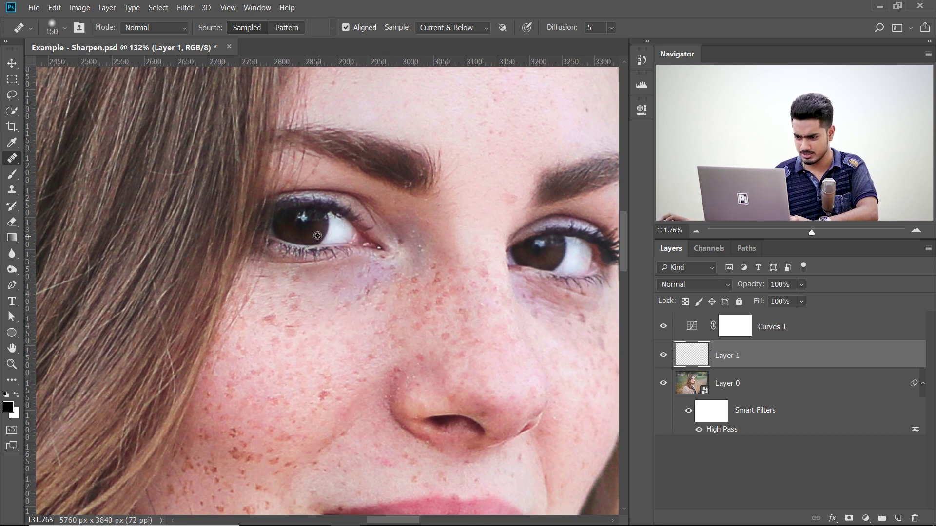
left_click(310, 223, "alt")
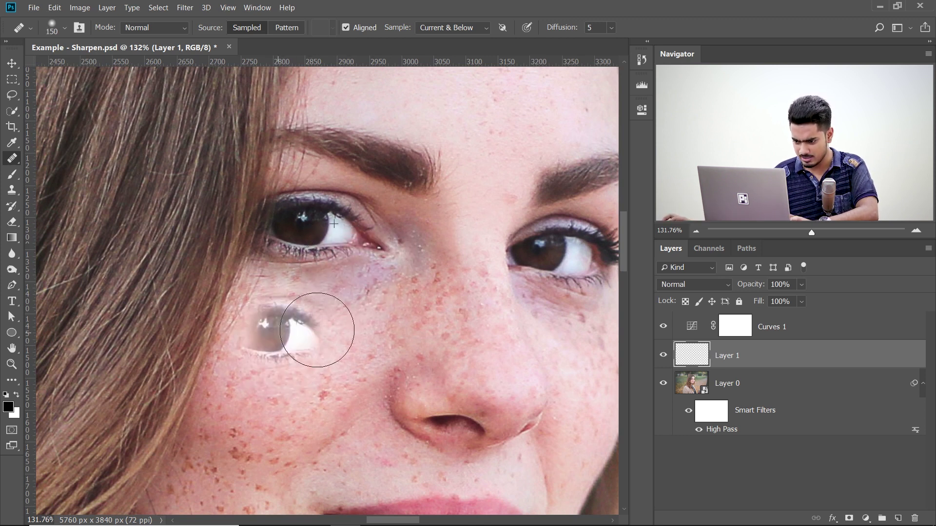
left_click_drag(249, 328, 295, 341)
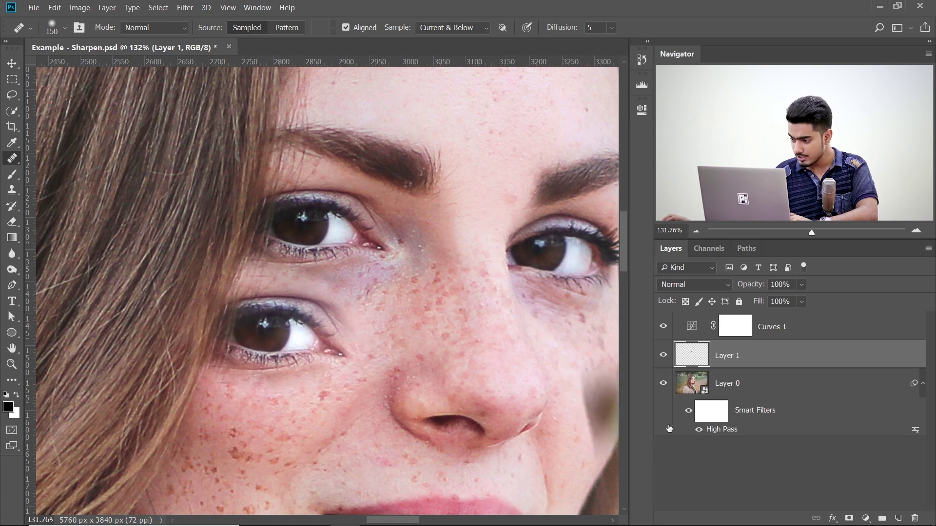
- Hide the smart filters on Layer 0 to compare the copied eye with the original, and delete Layer 1
left_click(695, 383)
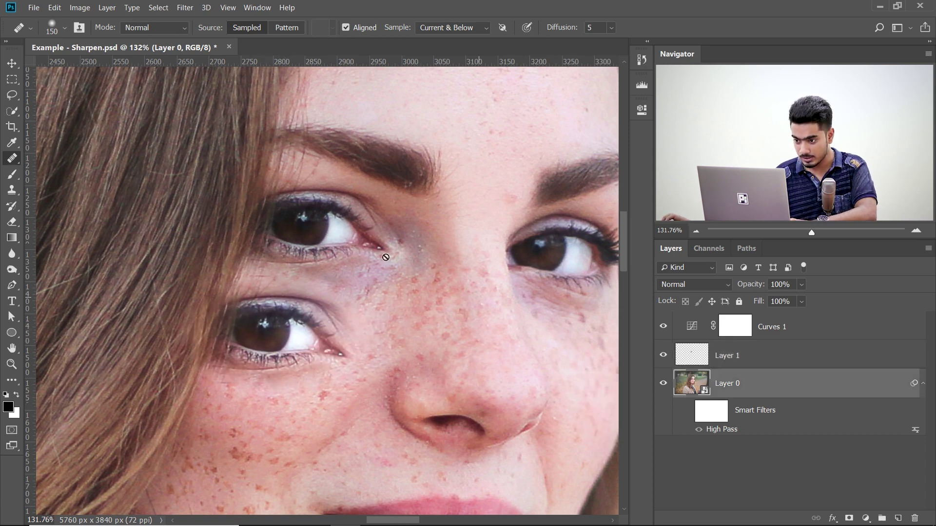
left_click_drag(317, 220, 357, 355)
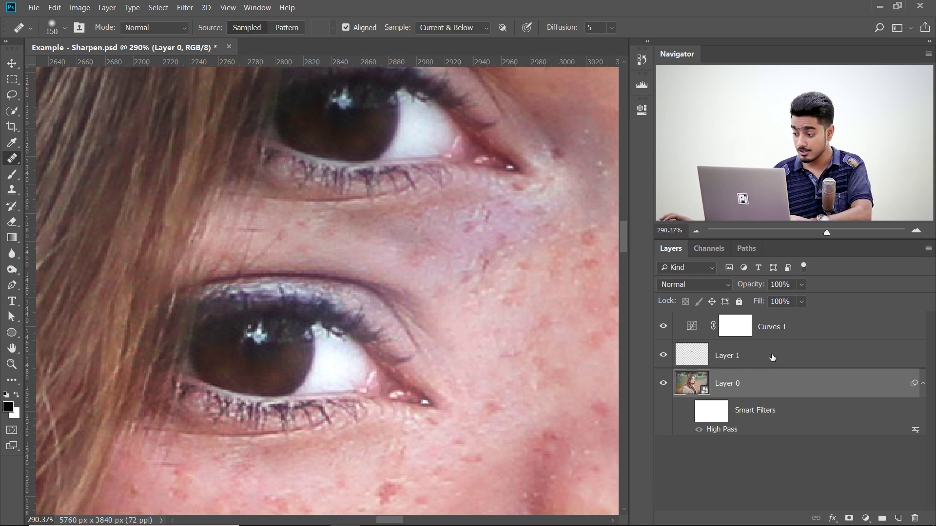
left_click_drag(780, 357, 914, 518)
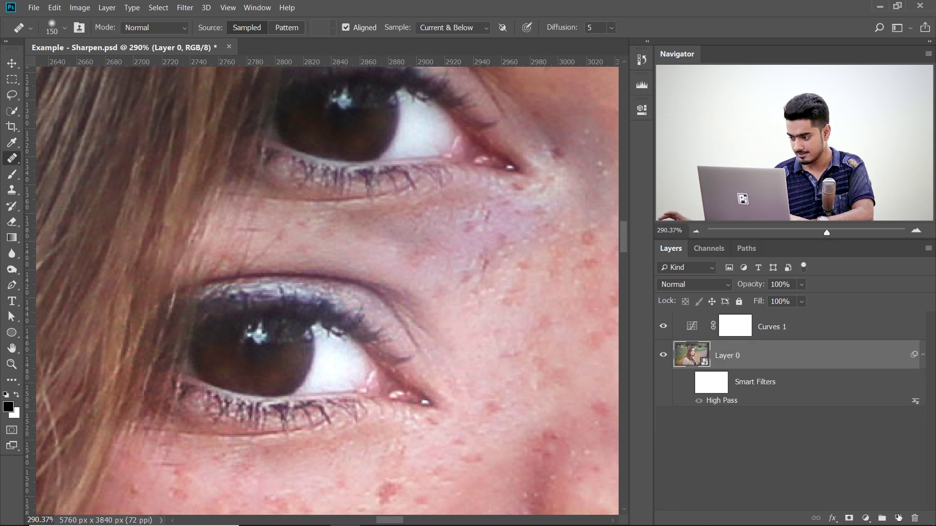
- Open the contents of the Layer 0 smart object for editing and examine the area under the eye
scroll(454, 291, "down", 5)
left_click_drag(476, 225, 288, 281)
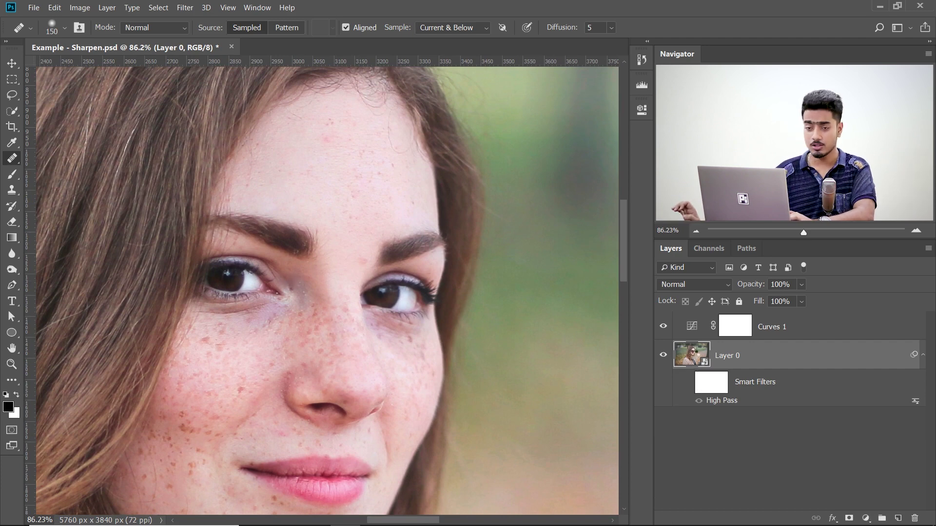
double_click(694, 358)
left_click_drag(406, 276, 408, 257)
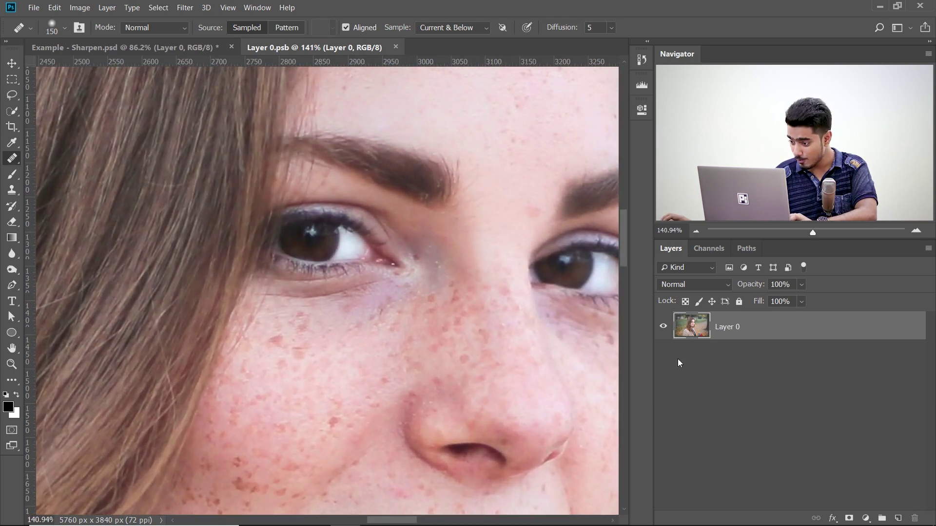
left_click_drag(317, 310, 317, 309)
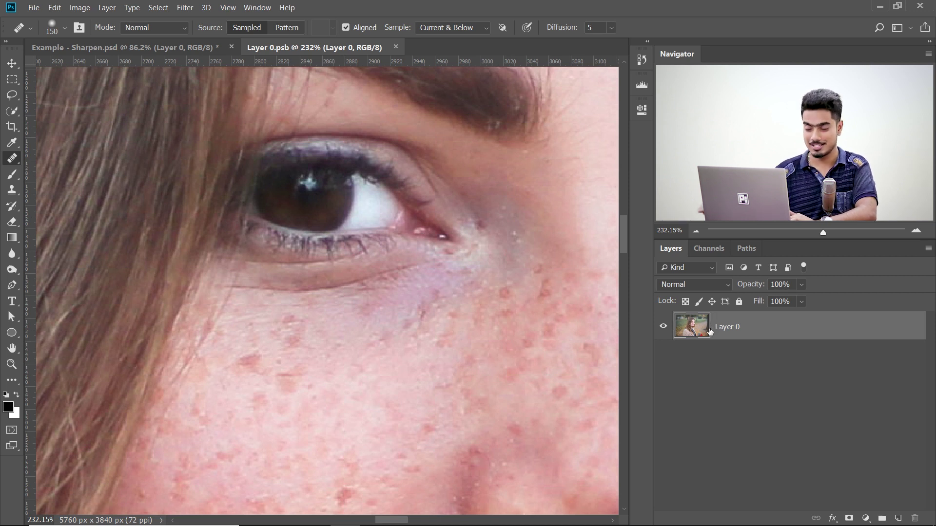
- Add a new layer above the photo in the smart object and heal the crease under the eye with a 47 px Healing Brush
left_click(898, 518)
left_click_drag(205, 278, 144, 273)
left_click_drag(257, 320, 250, 324)
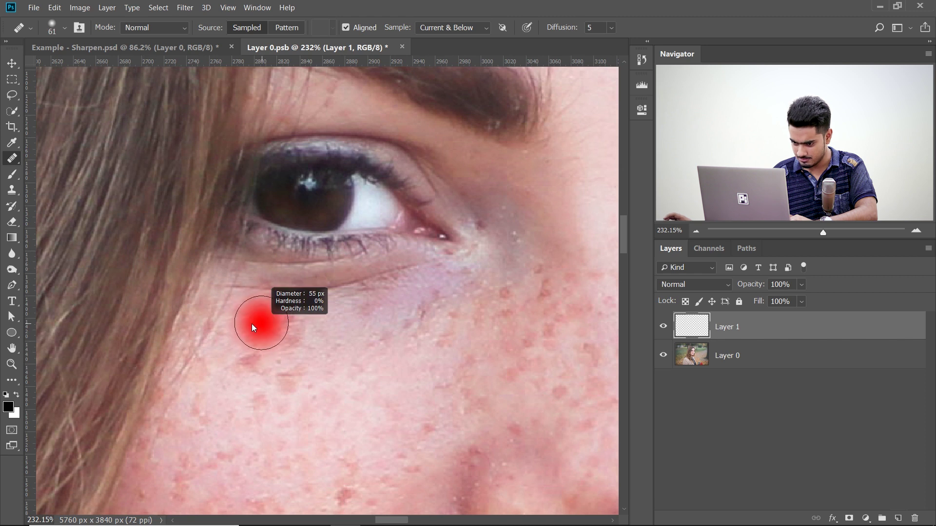
mouse_move(256, 286)
left_mouse_down()
mouse_move(330, 289)
mouse_move(421, 266)
left_mouse_up()
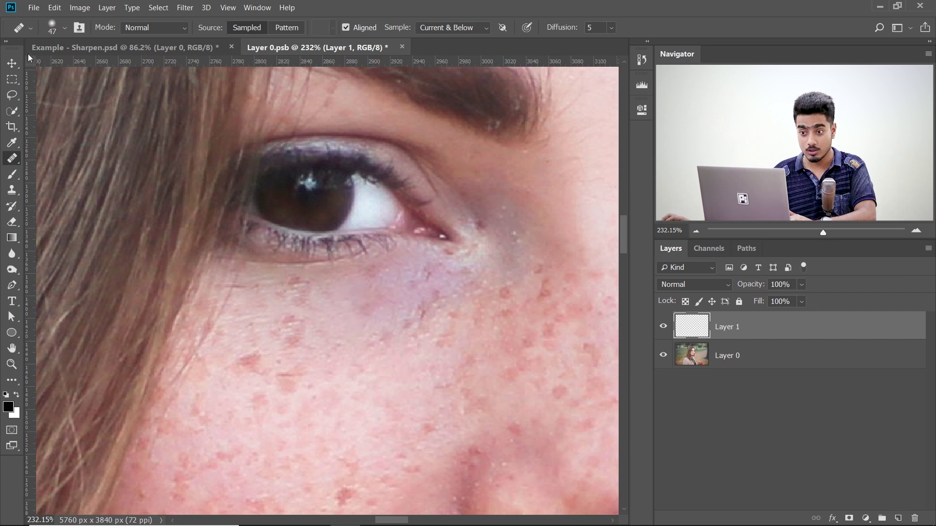
- Fade the last Healing Brush stroke to about 72% opacity
left_click(50, 13)
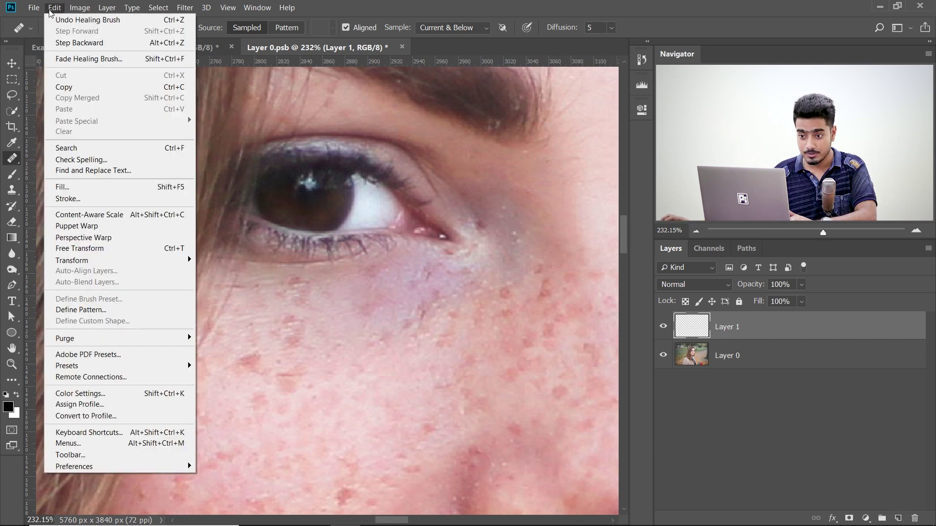
left_click(73, 57)
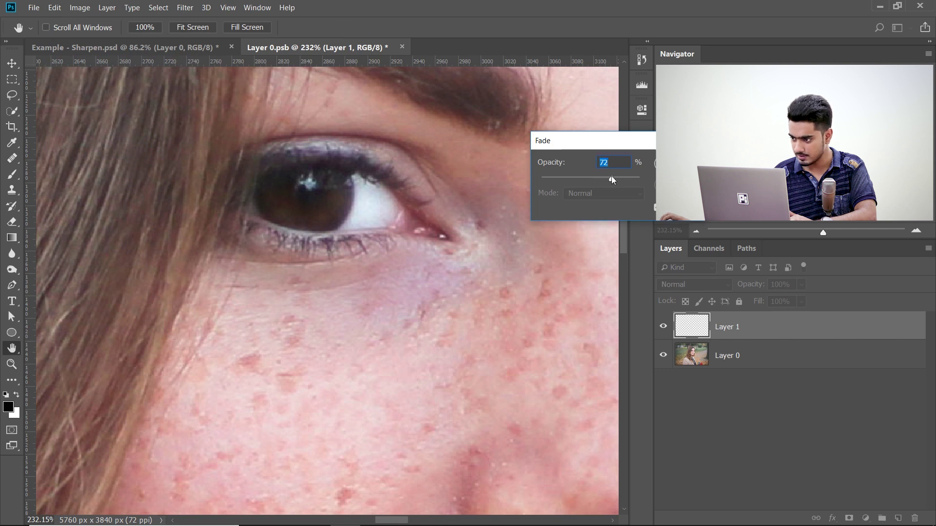
key("Return")
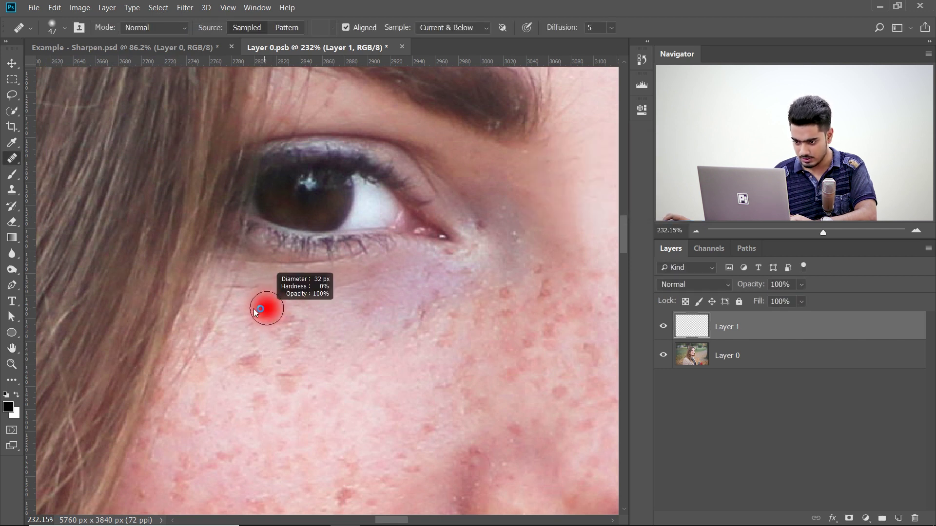
- Heal the remaining lines under both eyes with 37 px and 44 px brushes, and save the smart object contents
left_click_drag(283, 361, 295, 365)
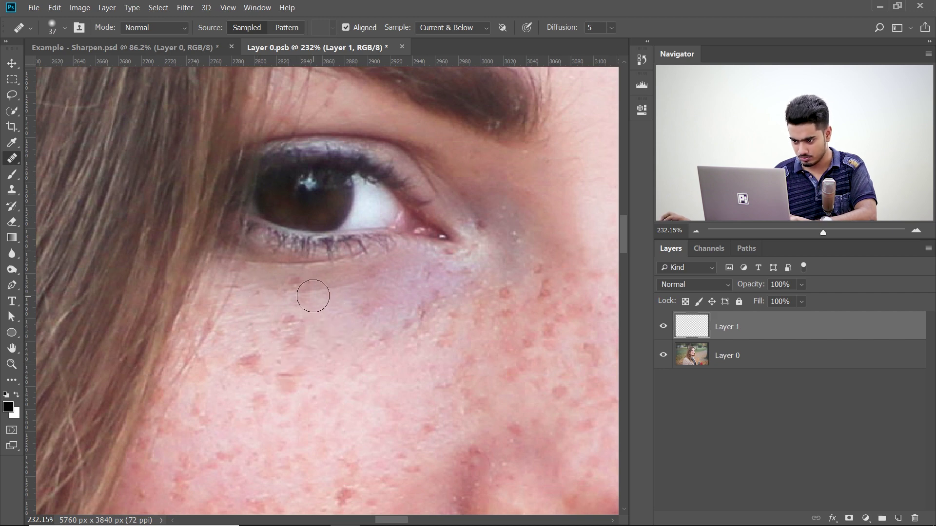
scroll(355, 359, "down", 3)
scroll(472, 324, "down", 4)
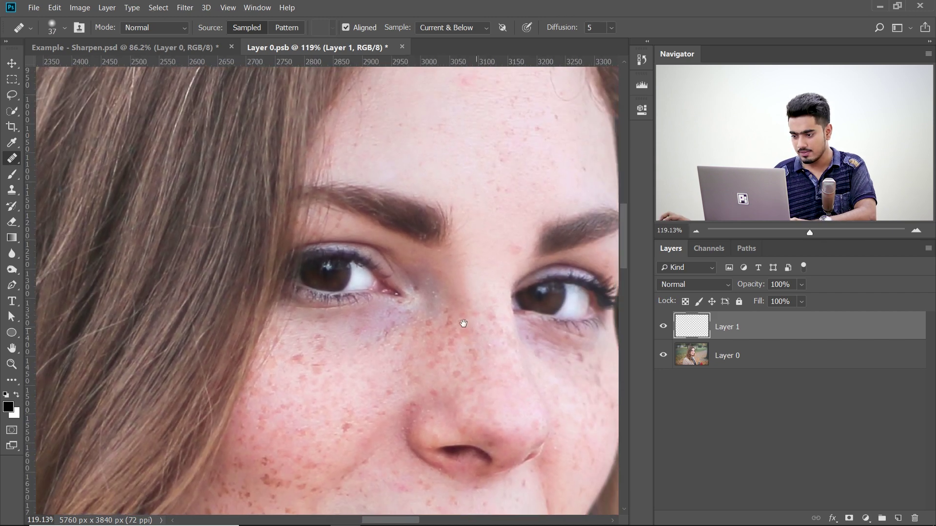
scroll(440, 332, "up", 6)
left_click(386, 322, "alt")
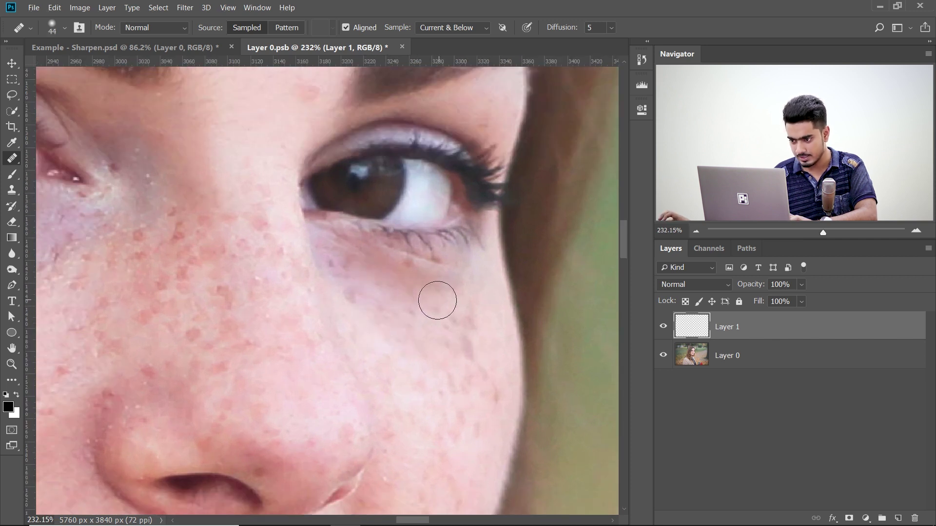
left_click(34, 7)
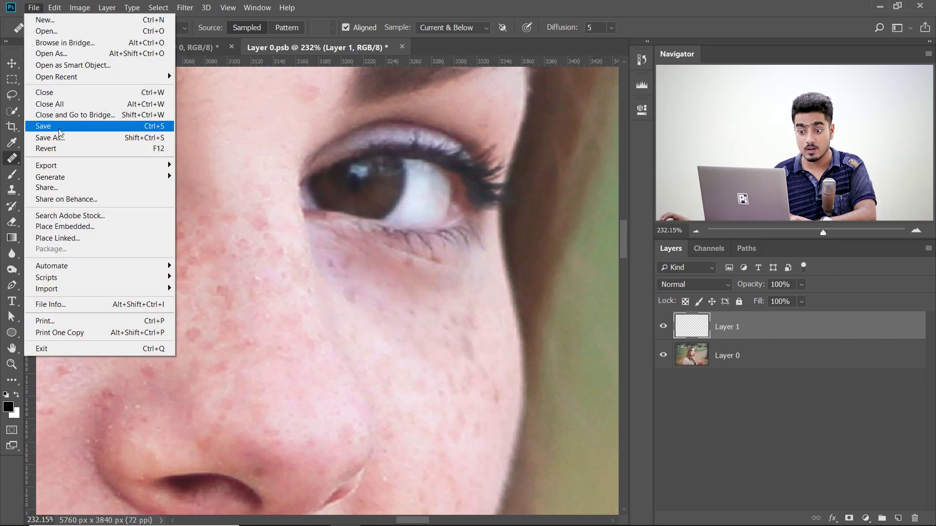
left_click(61, 127)
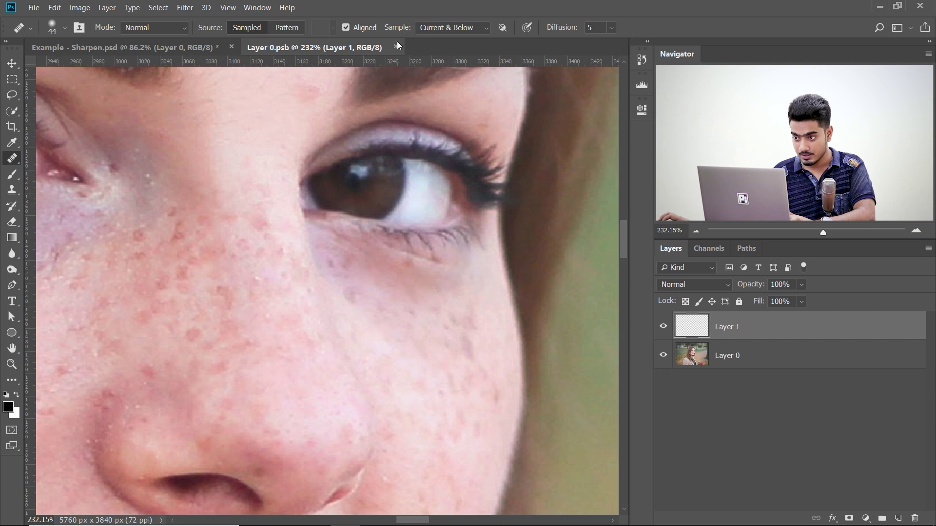
- Close the smart object contents and examine the retouched under-eye area in the main document
key("ctrl+w")
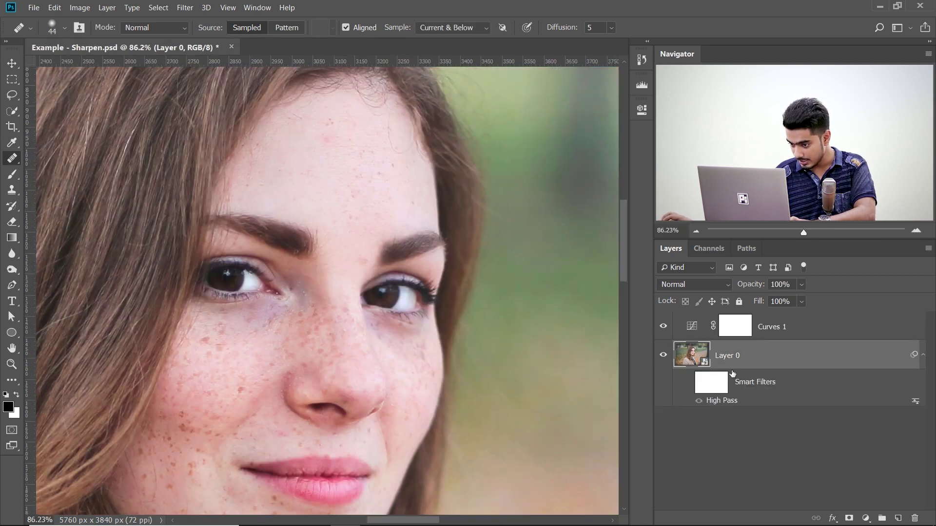
left_click_drag(234, 336, 302, 336)
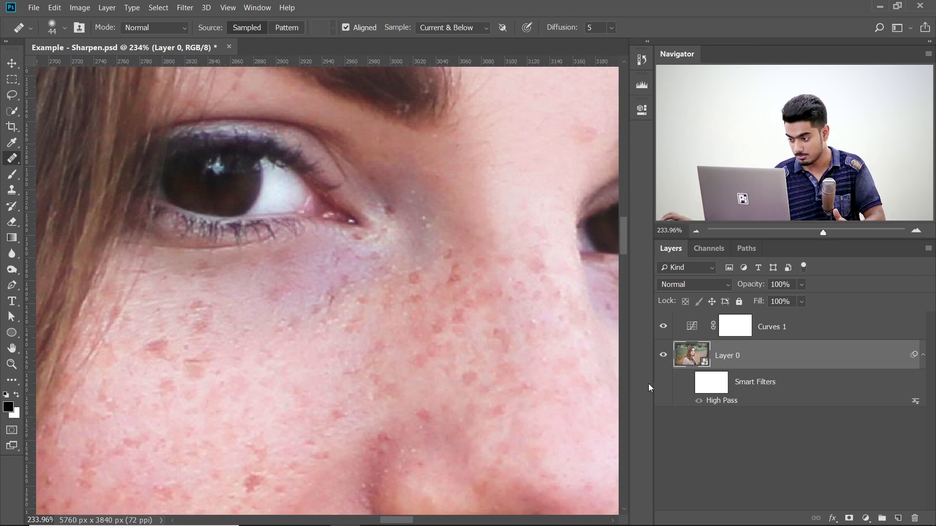
- Reopen the Layer 0 smart object to examine the face with its retouch layer, close it, and inspect the portrait in the main document
double_click(699, 350)
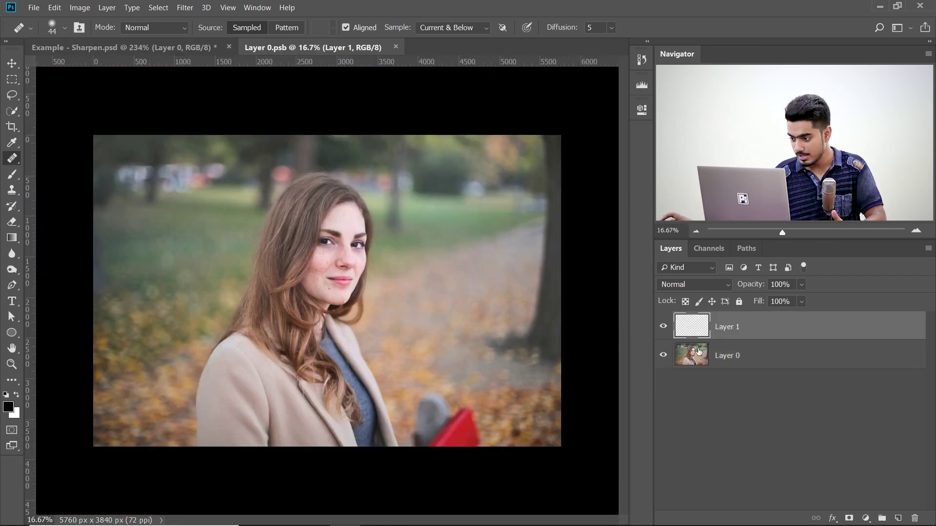
scroll(321, 242, "up", 7)
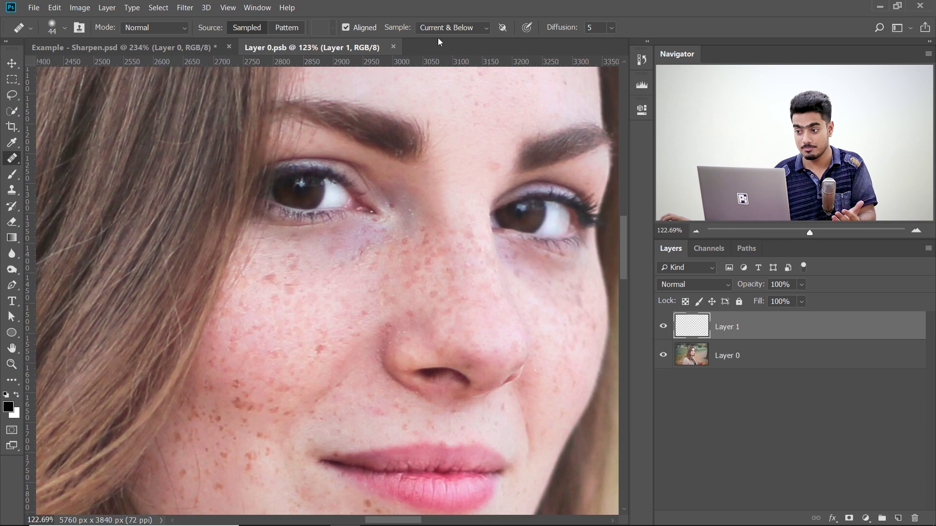
left_click(396, 47)
scroll(404, 258, "down", 10)
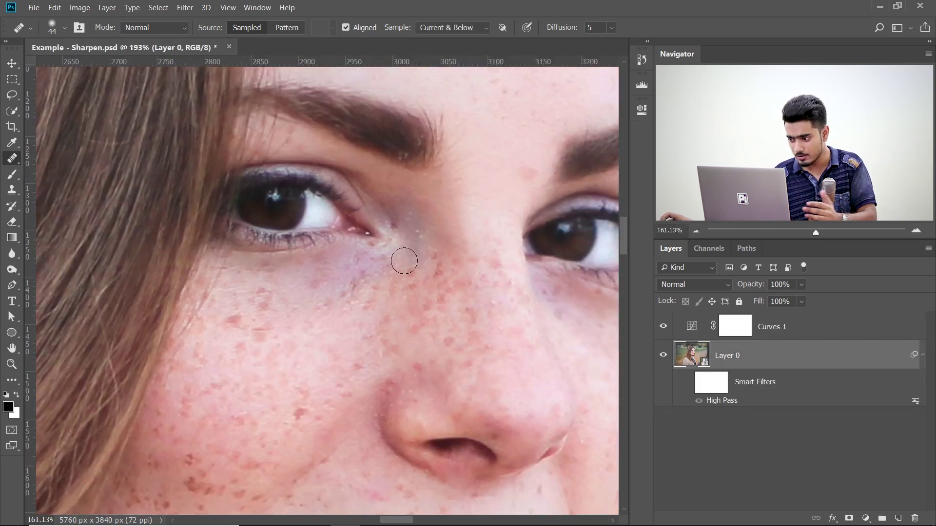
scroll(401, 259, "up", 2)
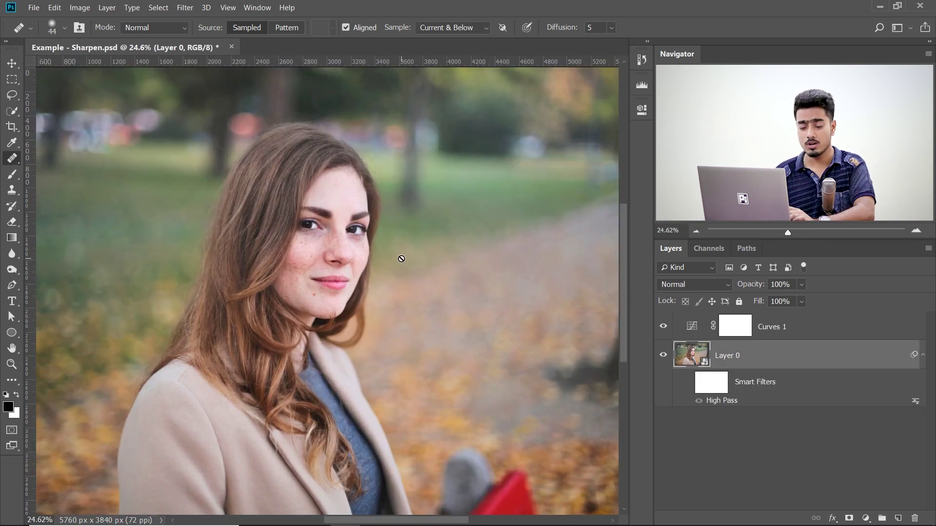
scroll(314, 234, "up", 10)
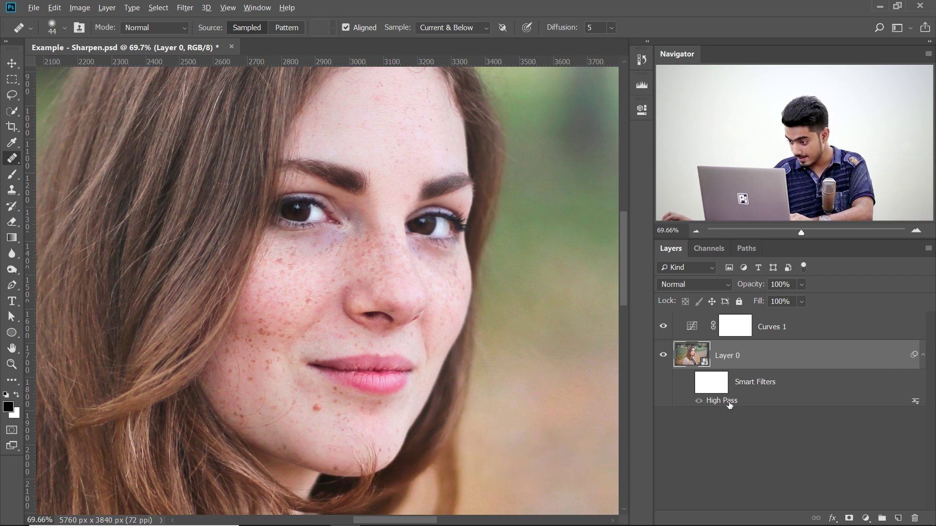
- Apply a second High Pass smart filter with a 2.0 pixel radius to Layer 0
left_click_drag(729, 405, 750, 395)
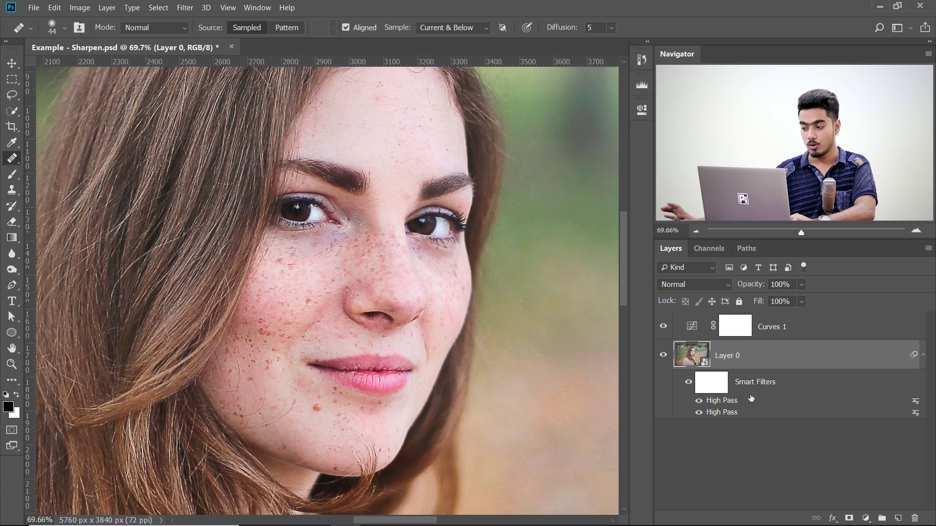
left_click(184, 6)
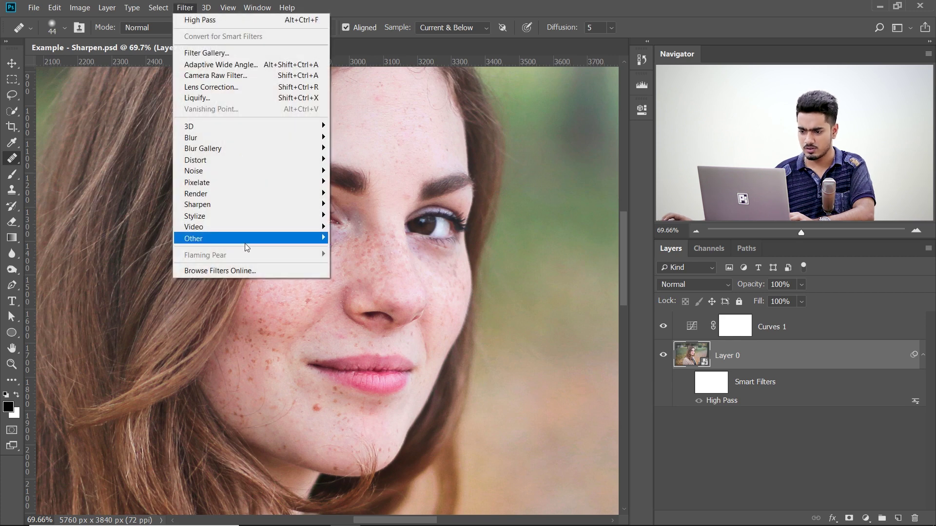
mouse_move(249, 245)
left_click(359, 248)
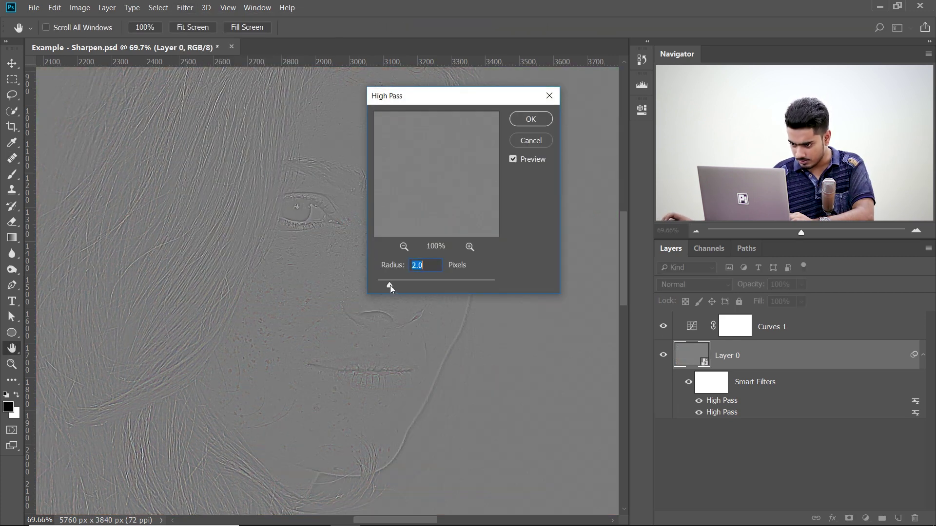
left_click(525, 121)
key("j")
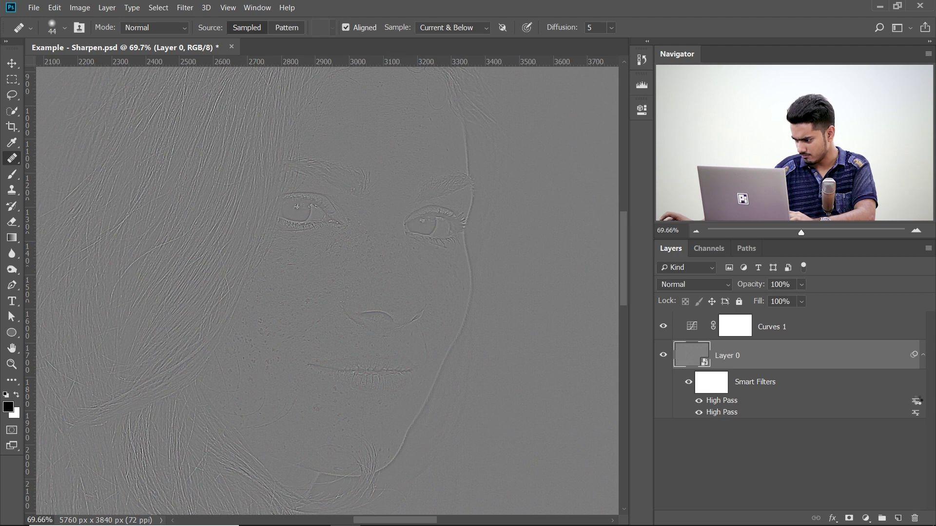
- Give the upper High Pass smart filter a contrast blending mode so it sharpens the photo, and examine the portrait
double_click(916, 400)
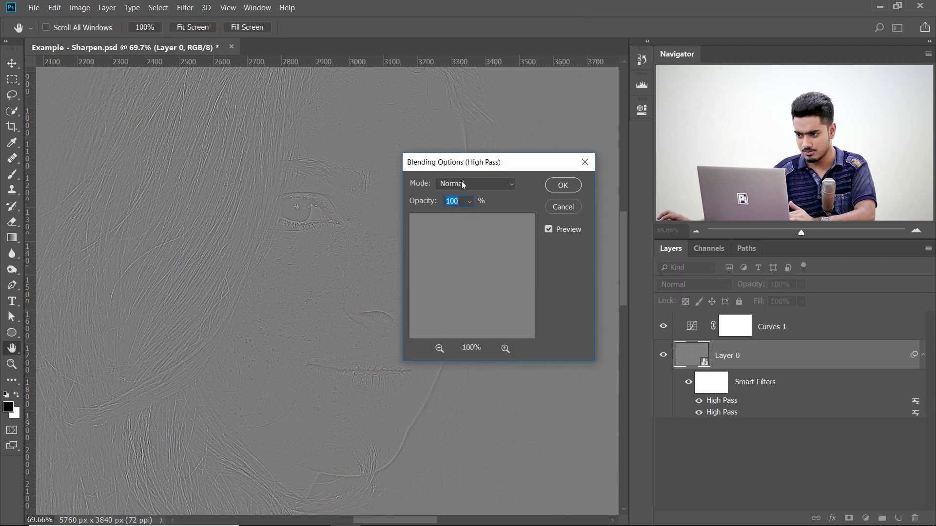
left_click(476, 184)
left_click(471, 168)
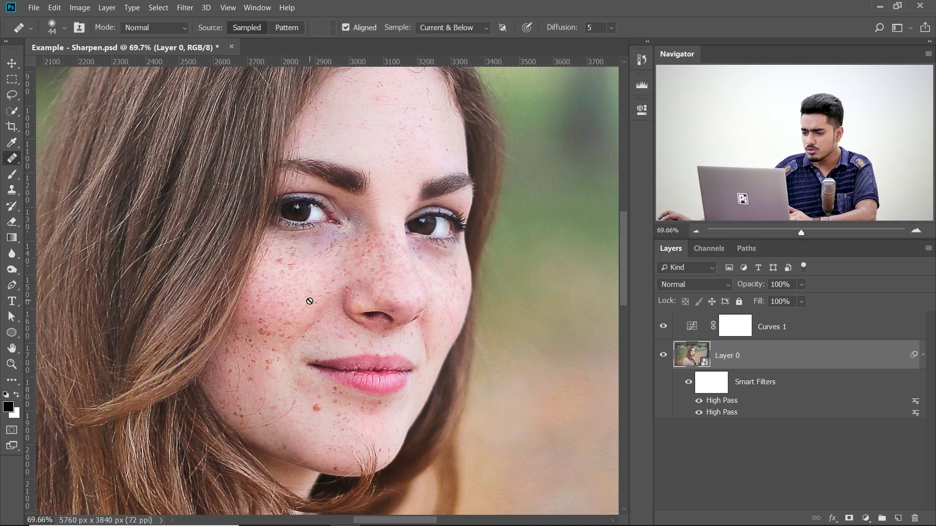
scroll(310, 300, "down", 2)
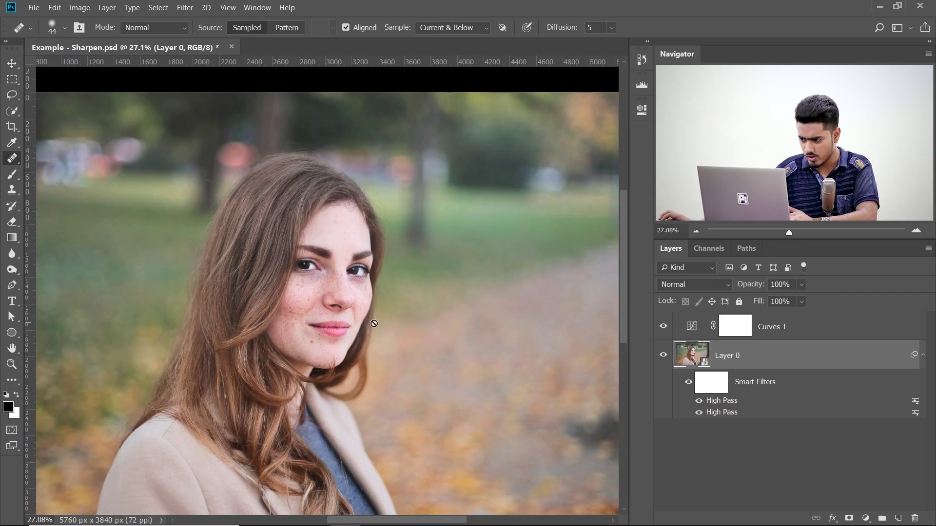
scroll(319, 200, "up", 3)
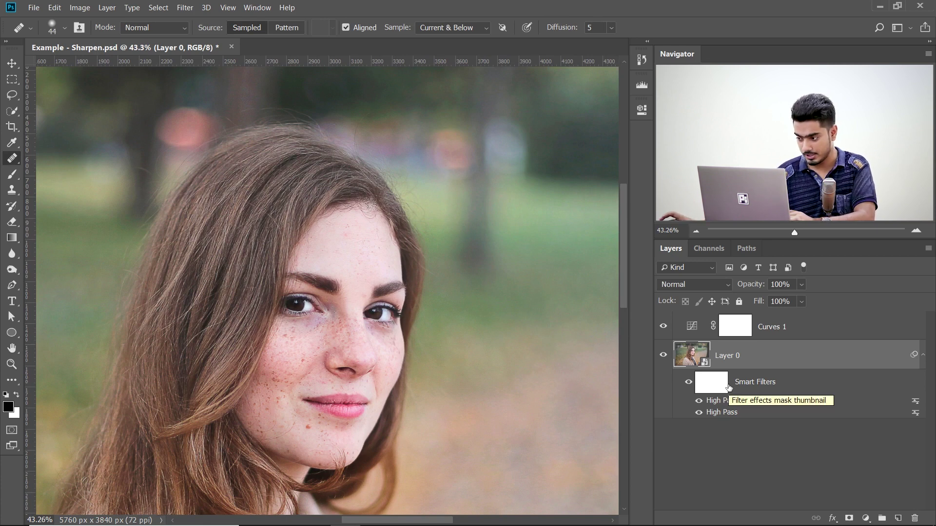
- Invert the smart filter mask of Layer 0 to black to hide the sharpening
left_click(720, 381)
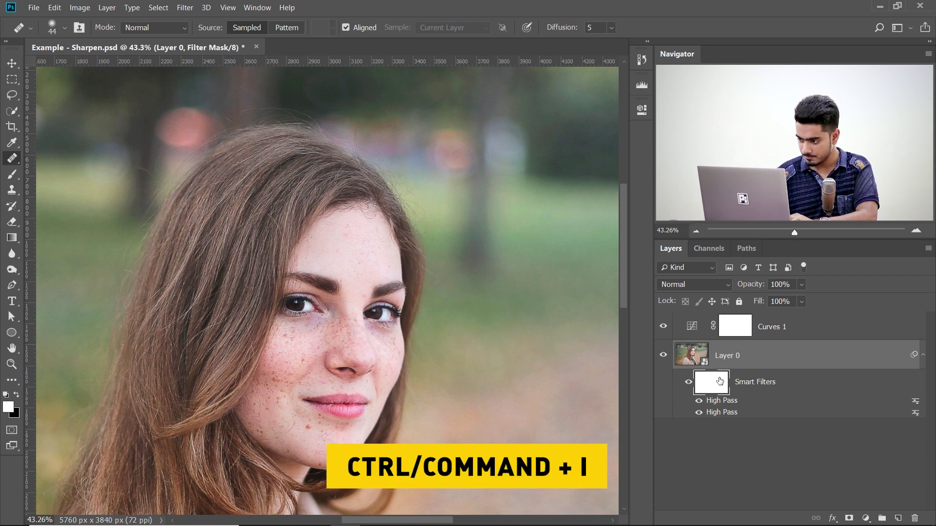
key("ctrl+i")
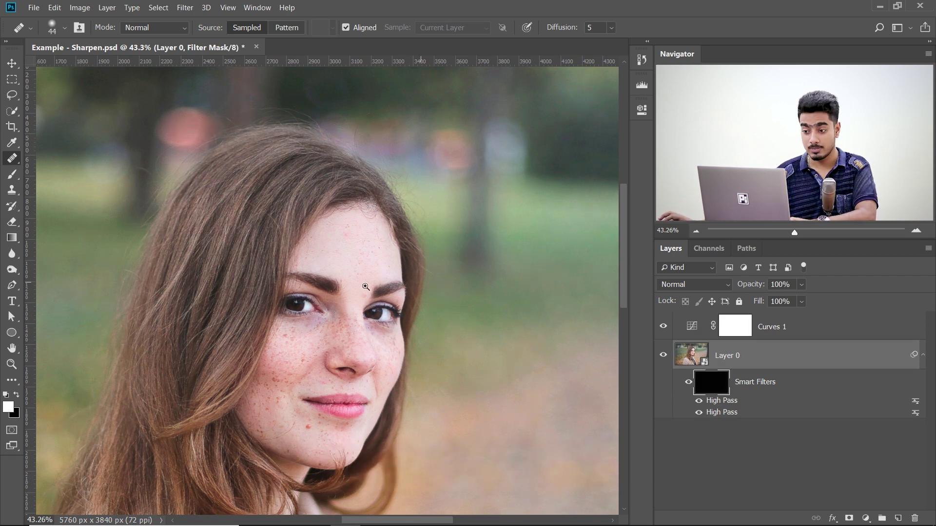
left_click_drag(330, 263, 336, 262)
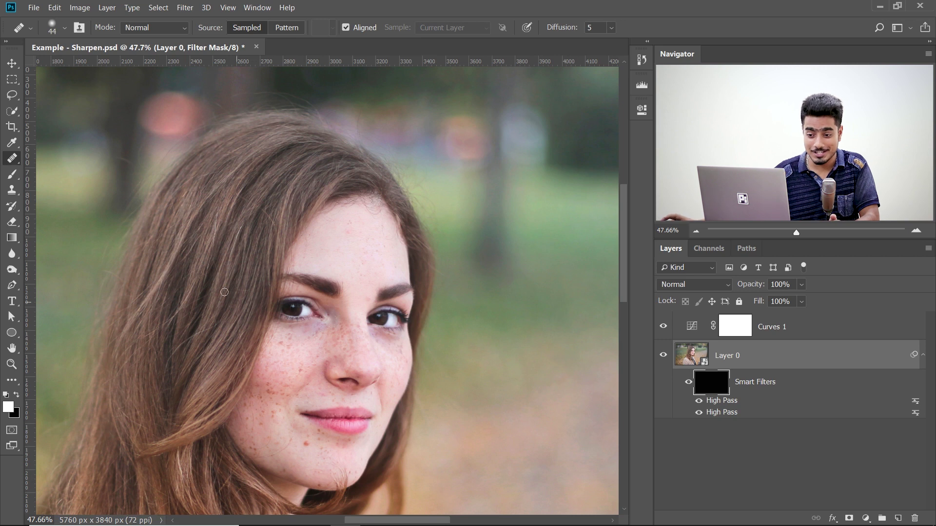
- Paint white on the filter mask over the face and upper hair with a 681 px brush in Normal mode
left_click(12, 174)
key("v")
scroll(292, 307, "down", 3)
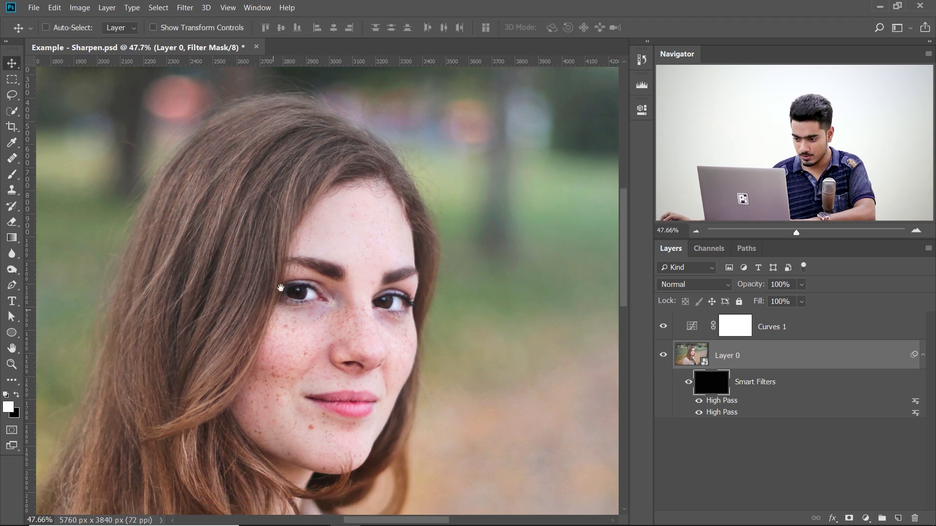
left_click(12, 174)
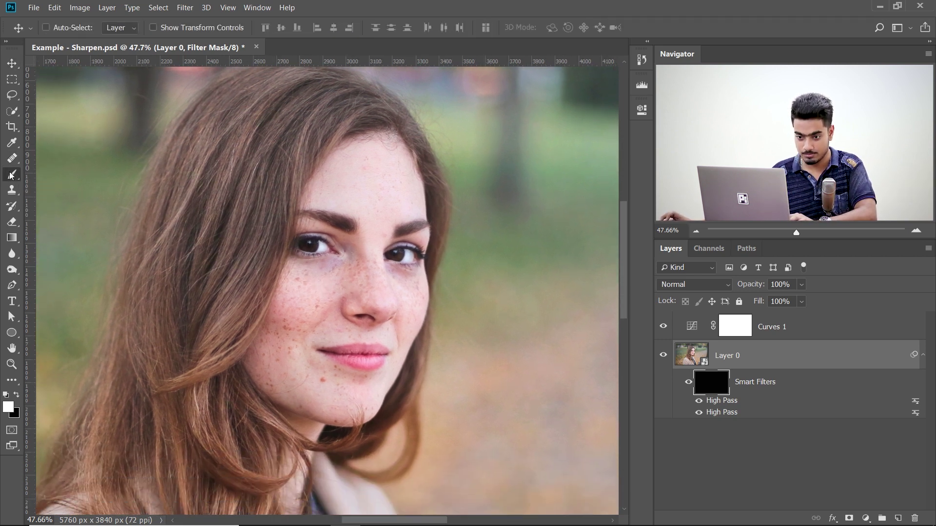
left_click_drag(303, 171, 351, 172)
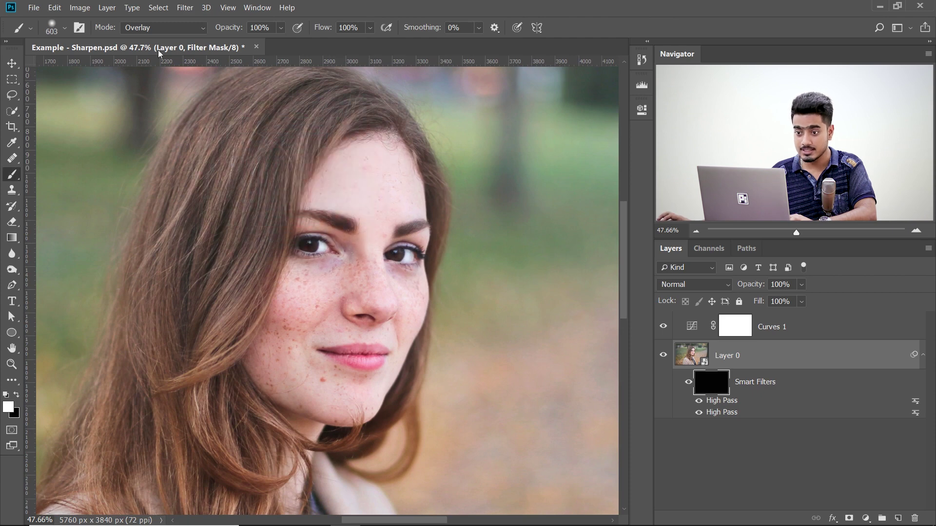
left_click(163, 29)
left_click_drag(342, 257, 347, 257)
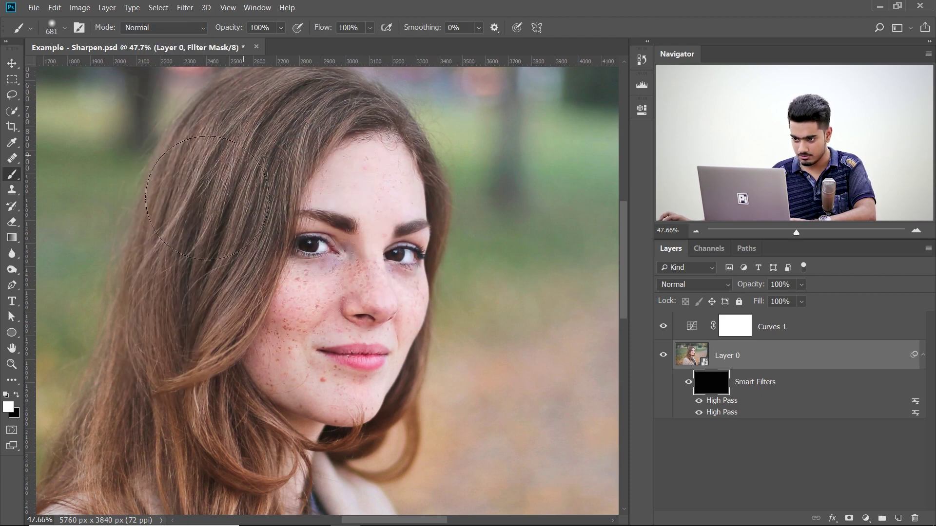
left_click_drag(232, 348, 232, 268)
mouse_move(244, 198)
left_mouse_down()
mouse_move(227, 300)
mouse_move(309, 240)
left_mouse_up()
left_click_drag(344, 272, 307, 206)
left_click_drag(272, 283, 398, 180)
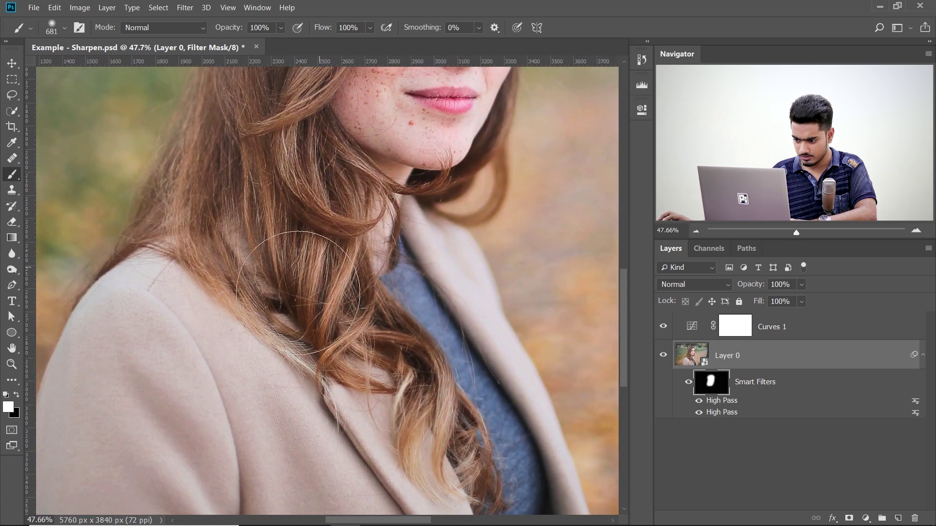
- Extend the white paint on the filter mask down over the lower hair and shoulders with an enlarged brush
left_click_drag(356, 428, 365, 272)
left_click_drag(292, 235, 317, 235)
key("ctrl+0")
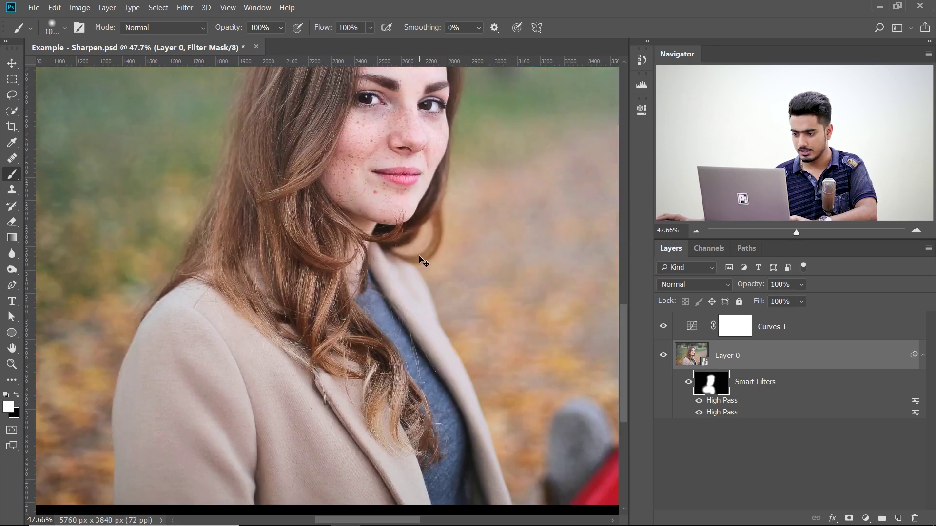
scroll(349, 287, "up", 3)
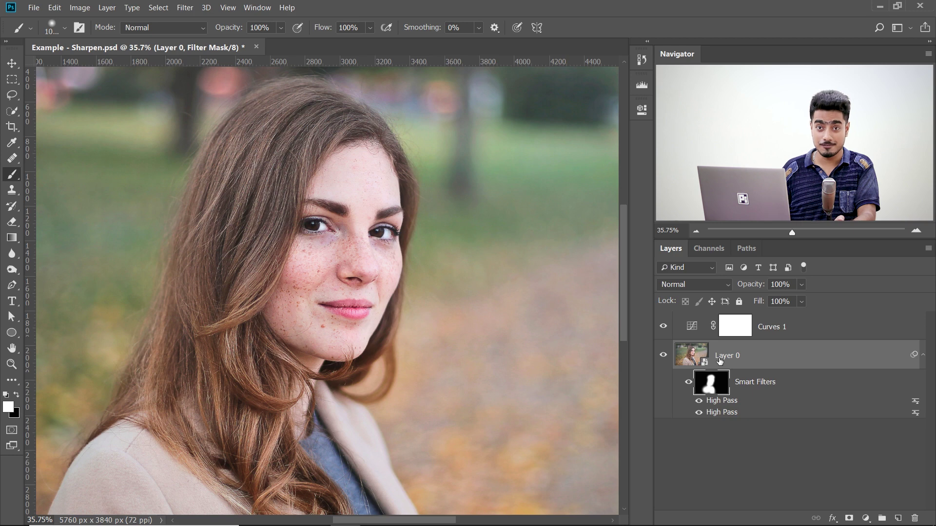
left_click(184, 8)
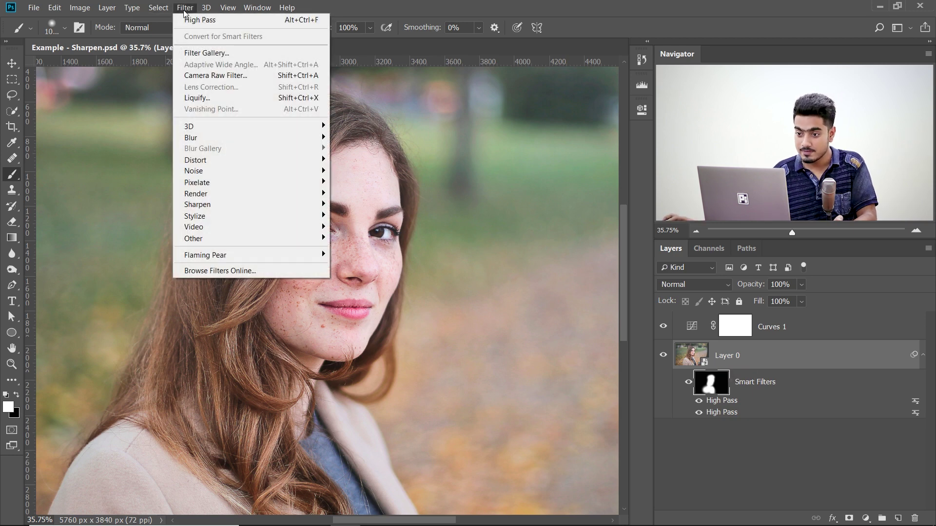
left_click(401, 56)
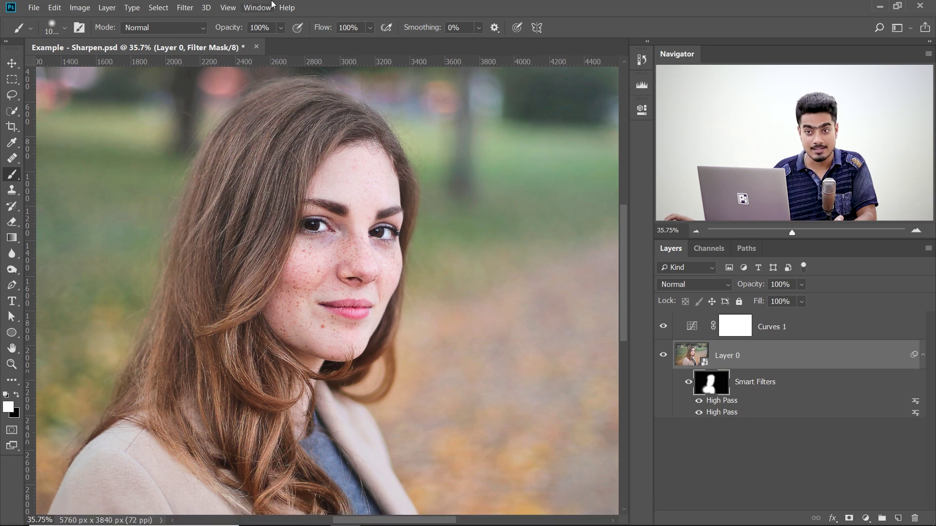
left_click(188, 9)
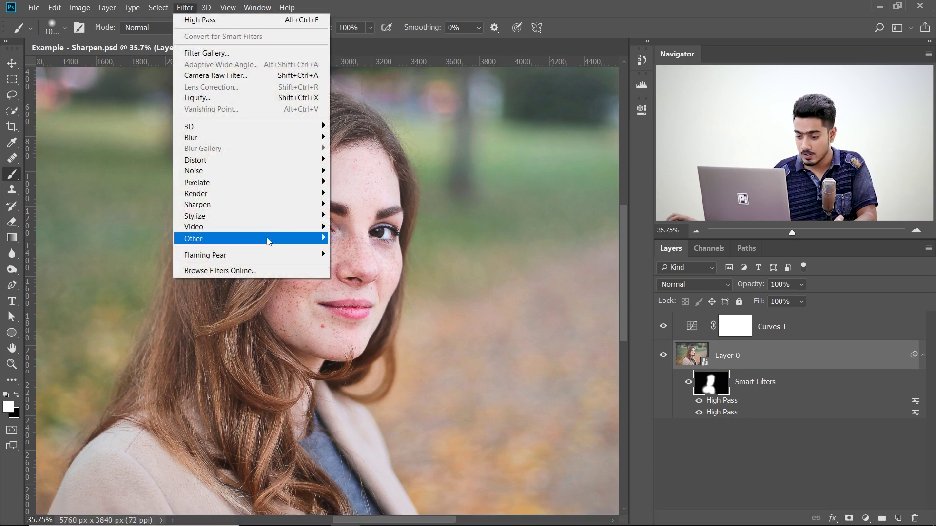
mouse_move(268, 238)
left_click(392, 4)
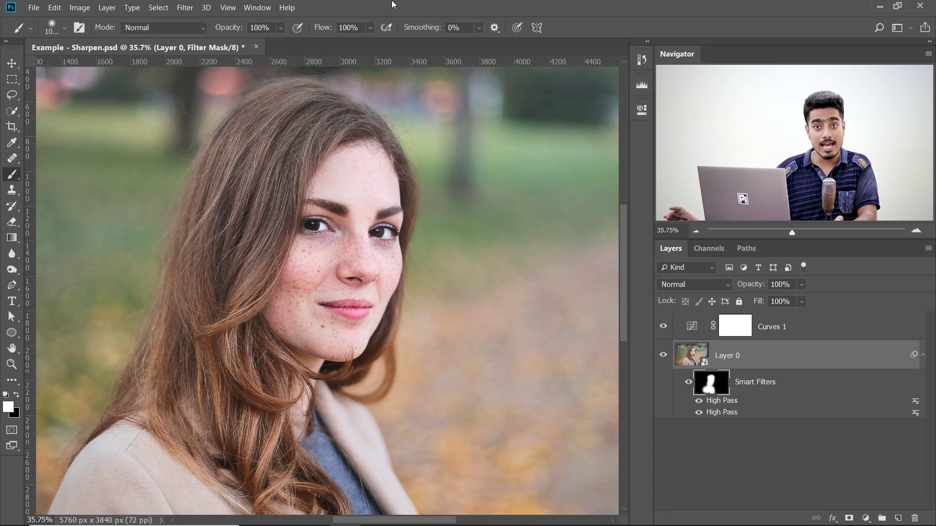
- Check the mode and opacity in the blending options of the lower High Pass smart filter, and cancel them
double_click(916, 415)
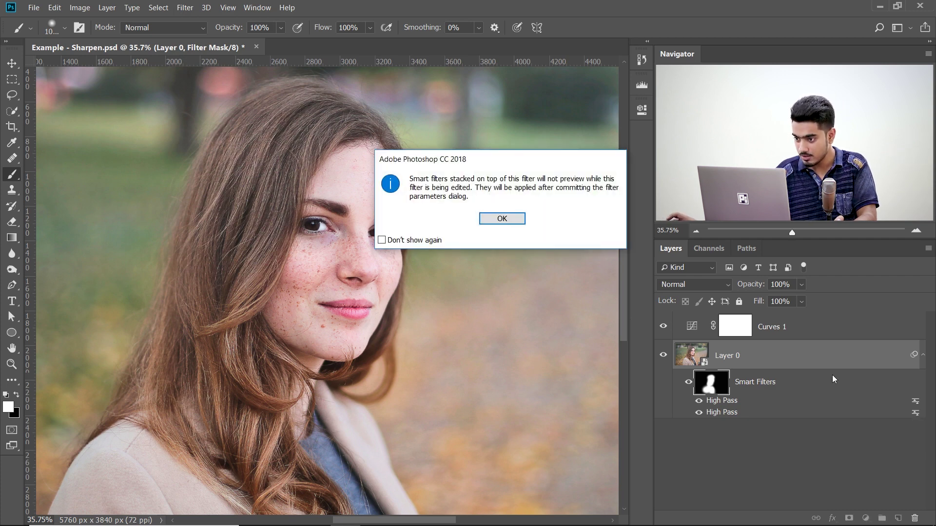
left_click(507, 220)
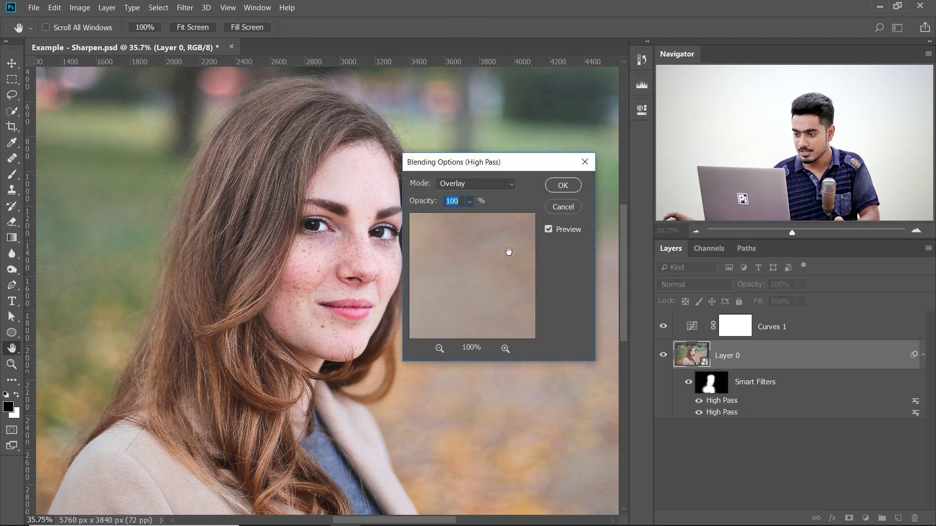
left_click(471, 202)
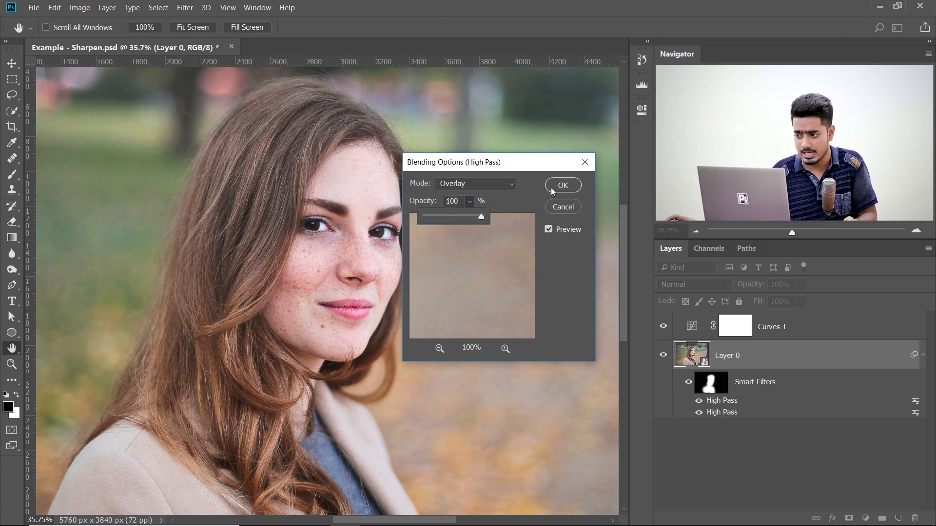
left_click(563, 207)
key("b")
key("x")
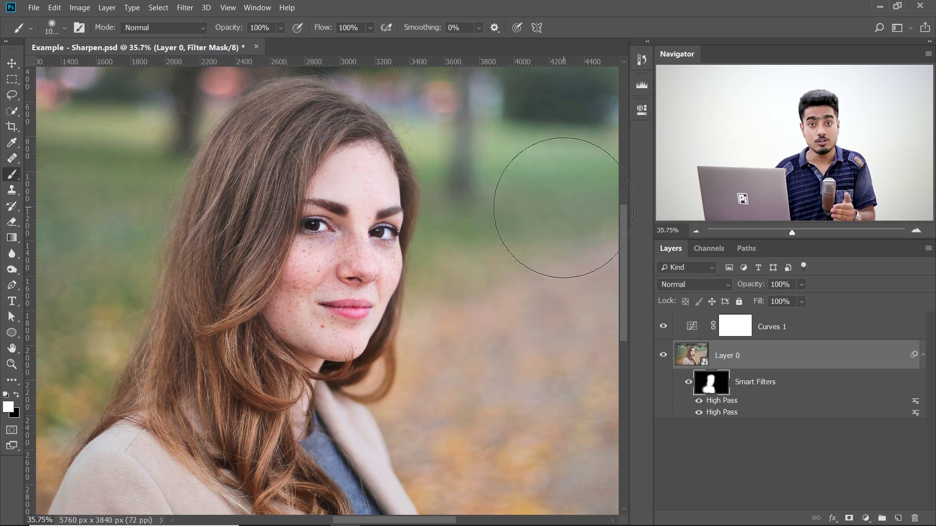